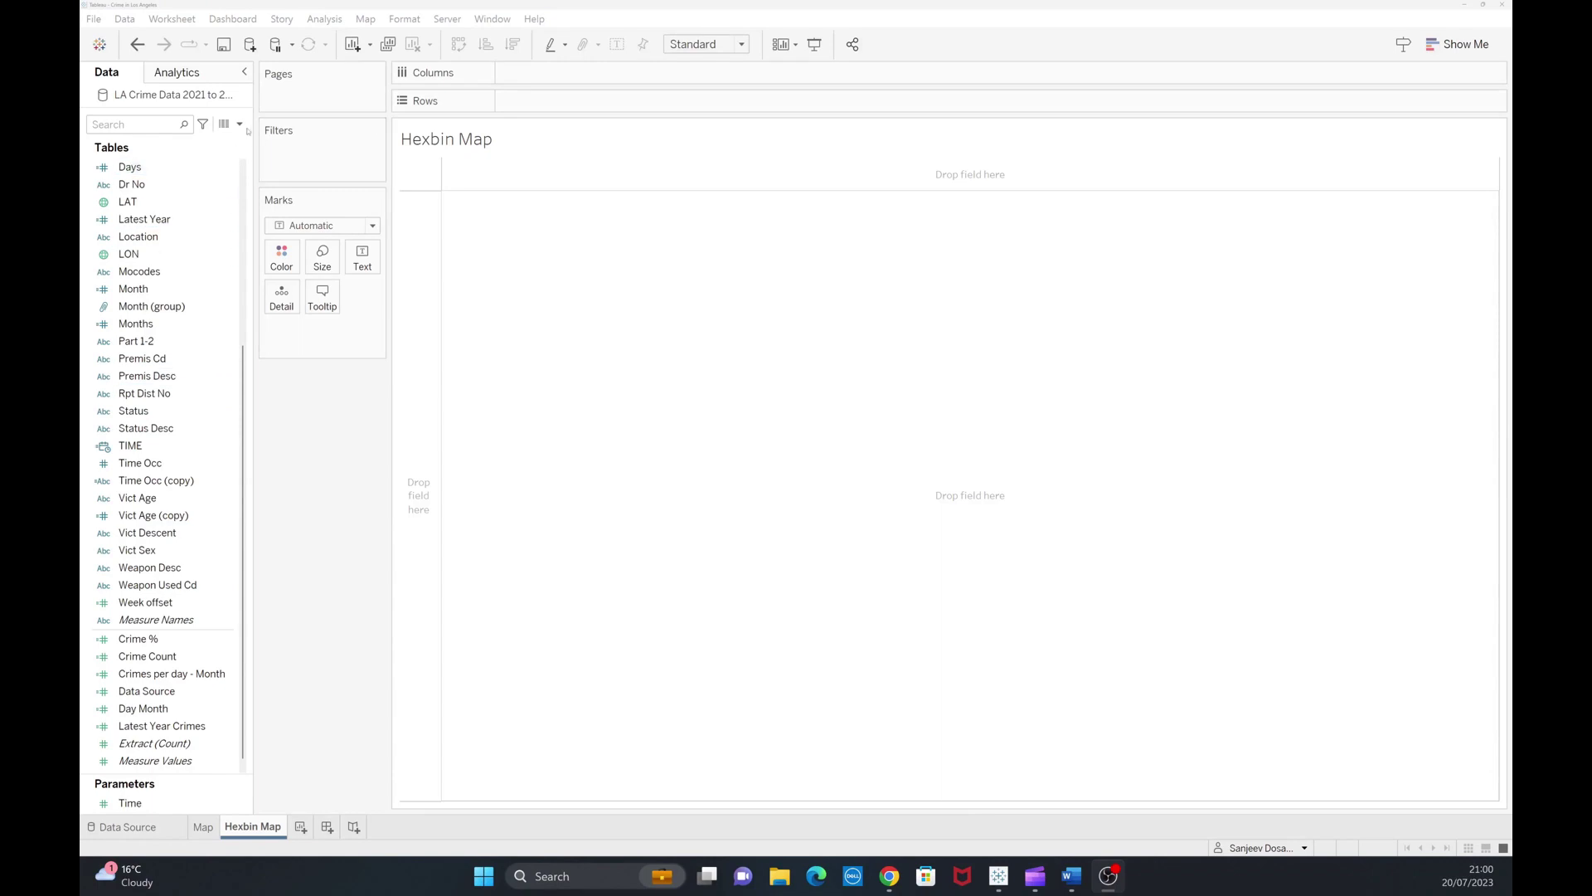
Create a Float parameter named Ratio with current value 1.
{"action": "left_click", "coordinate": [240, 124]}
{"action": "left_click", "coordinate": [124, 160]}
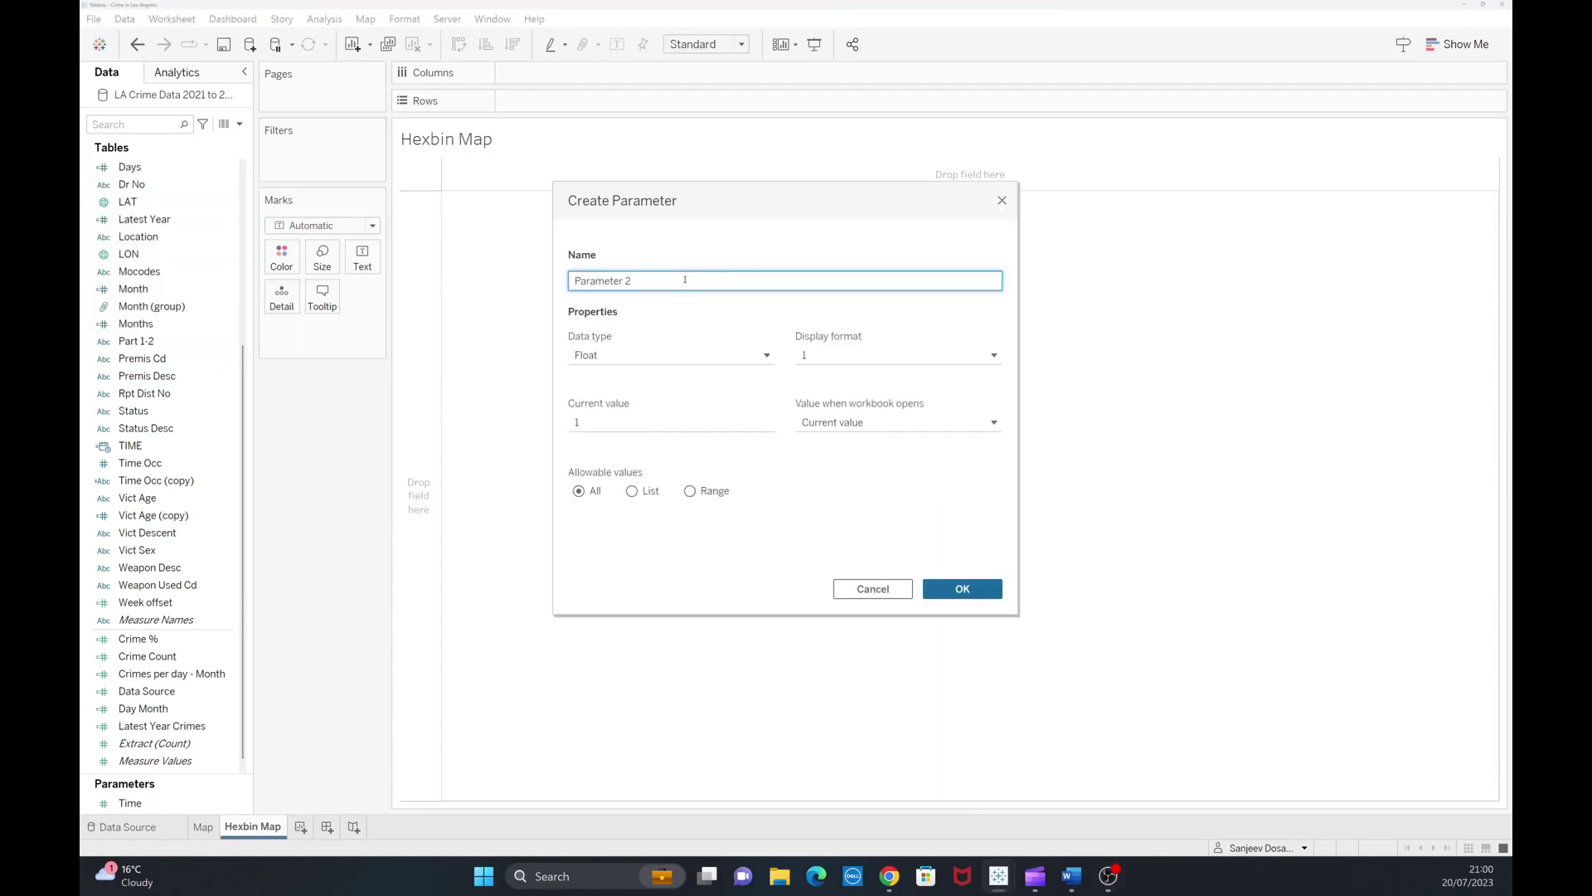
{"action": "left_click_drag", "start_coordinate": [633, 281], "coordinate": [507, 268]}
{"action": "type", "text": "Ratio"}
{"action": "left_click", "coordinate": [638, 356]}
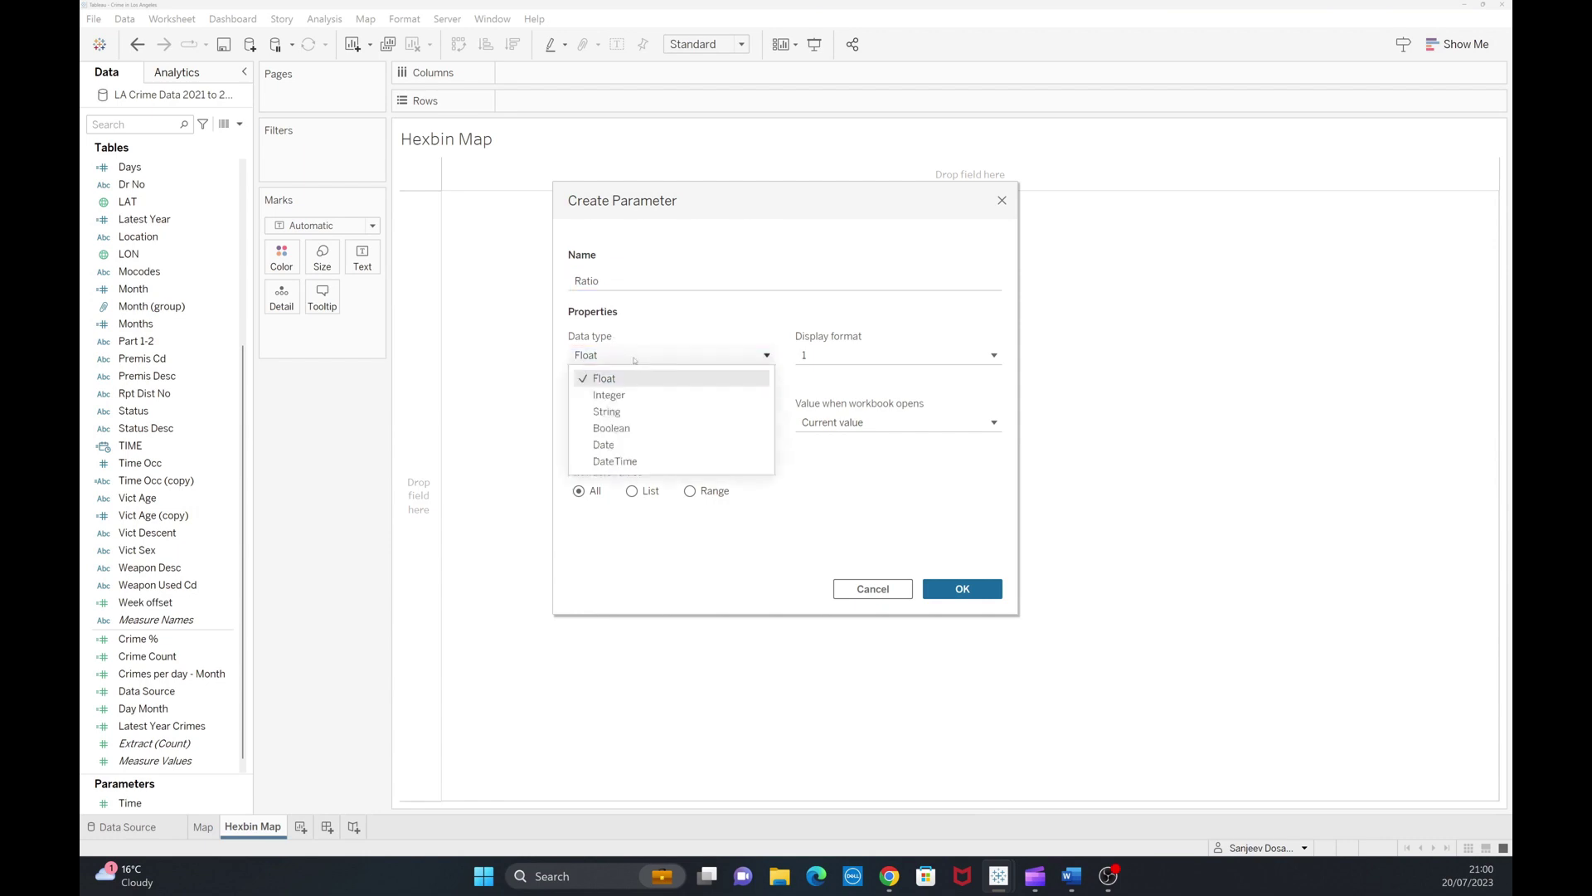
{"action": "left_click", "coordinate": [664, 341]}
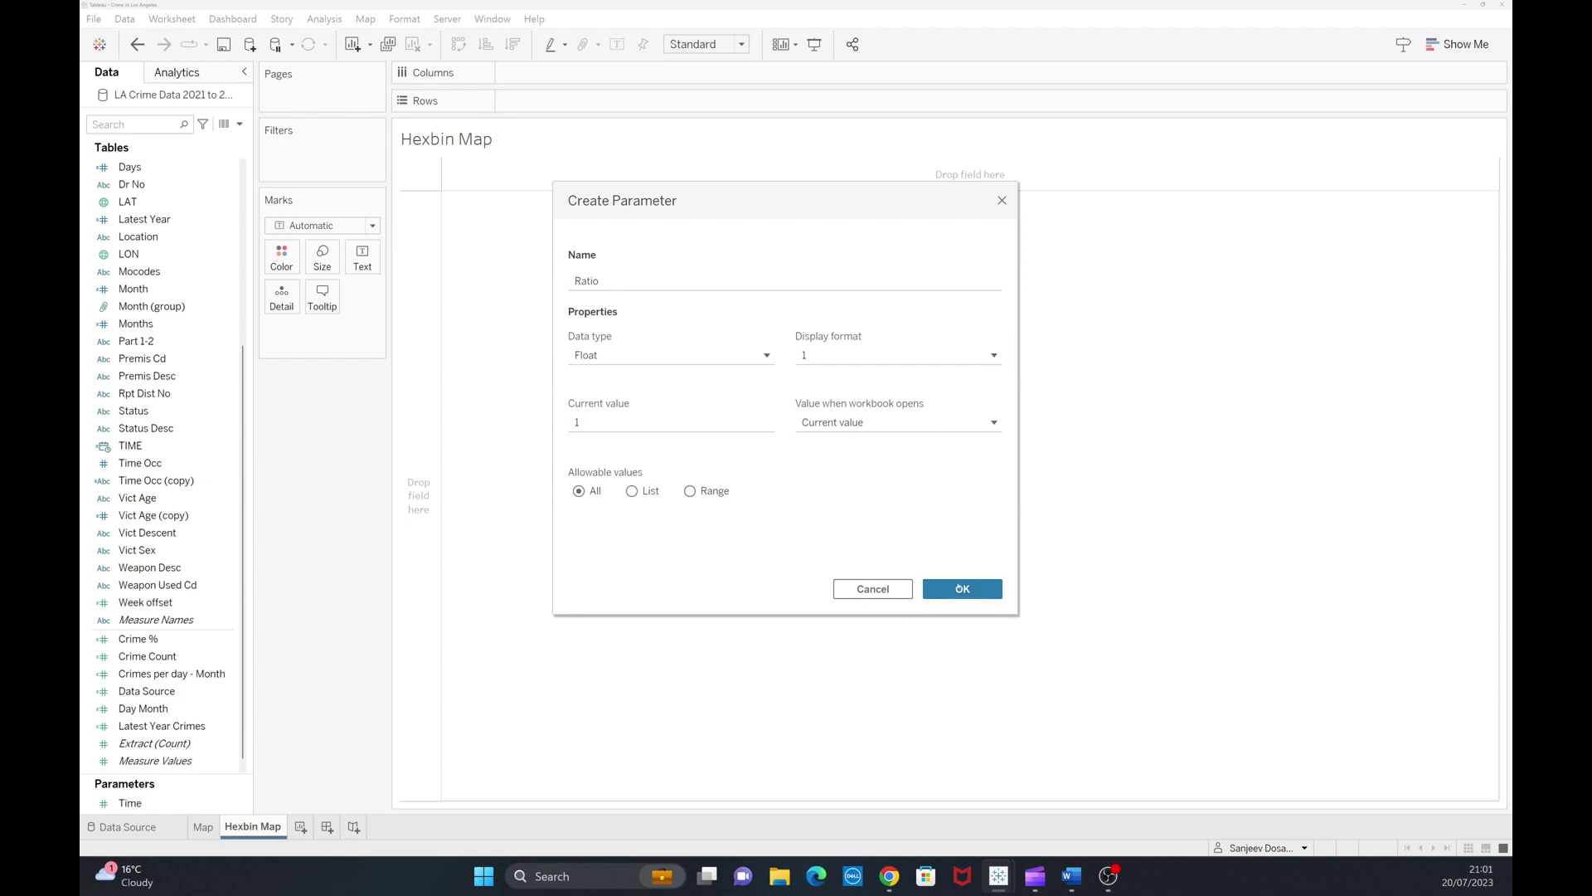
{"action": "left_click", "coordinate": [954, 587]}
Start a calculated field named Hexbin X with the HEXBINX function.
{"action": "left_click", "coordinate": [240, 124]}
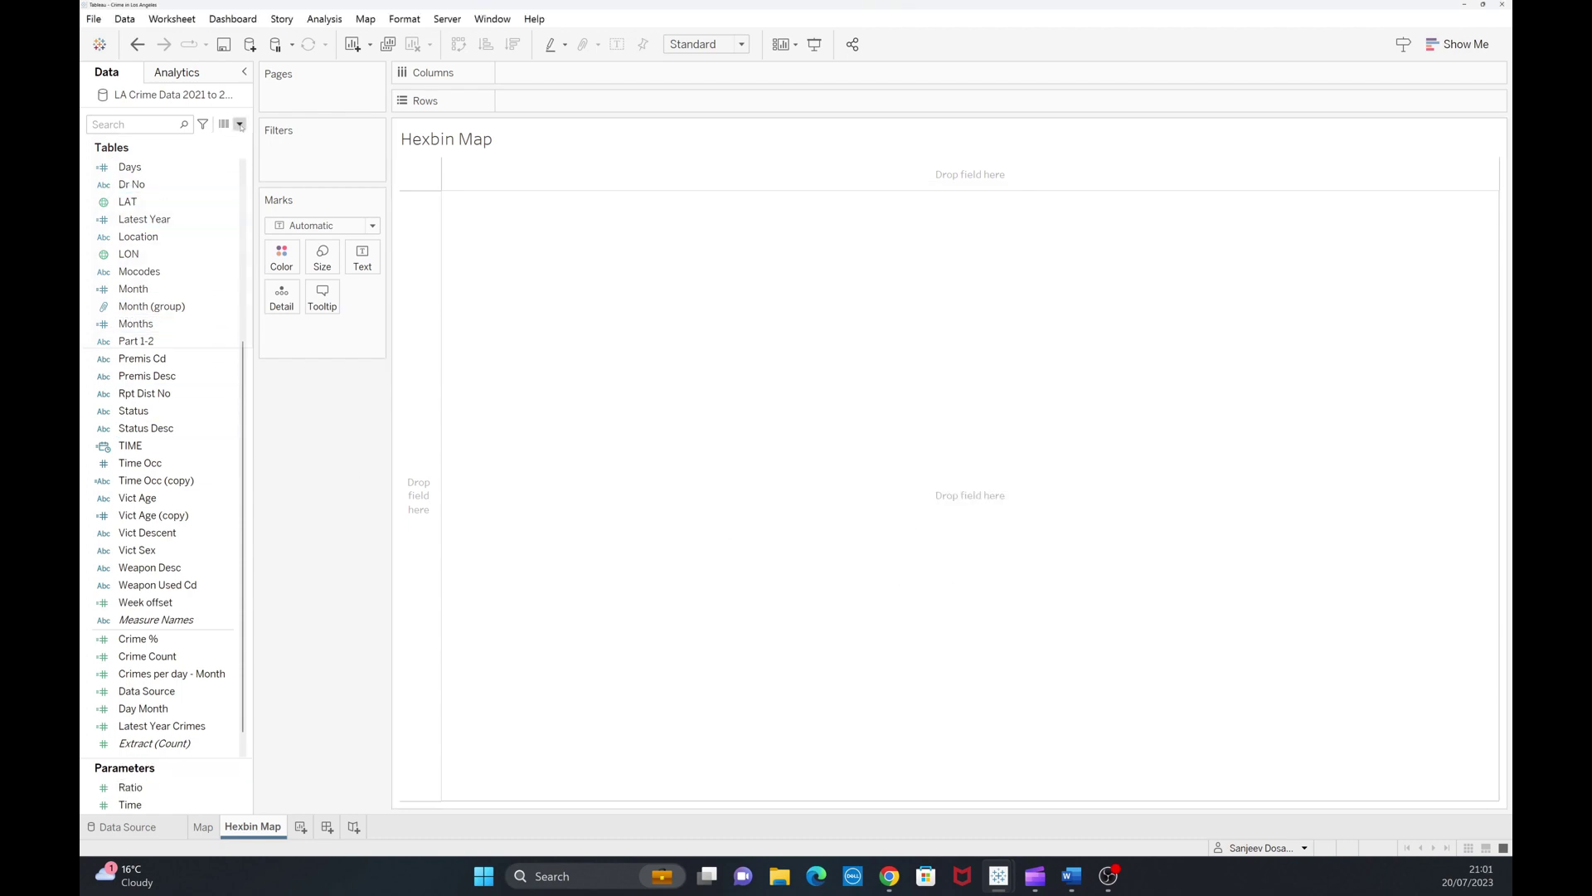
{"action": "left_click", "coordinate": [228, 143]}
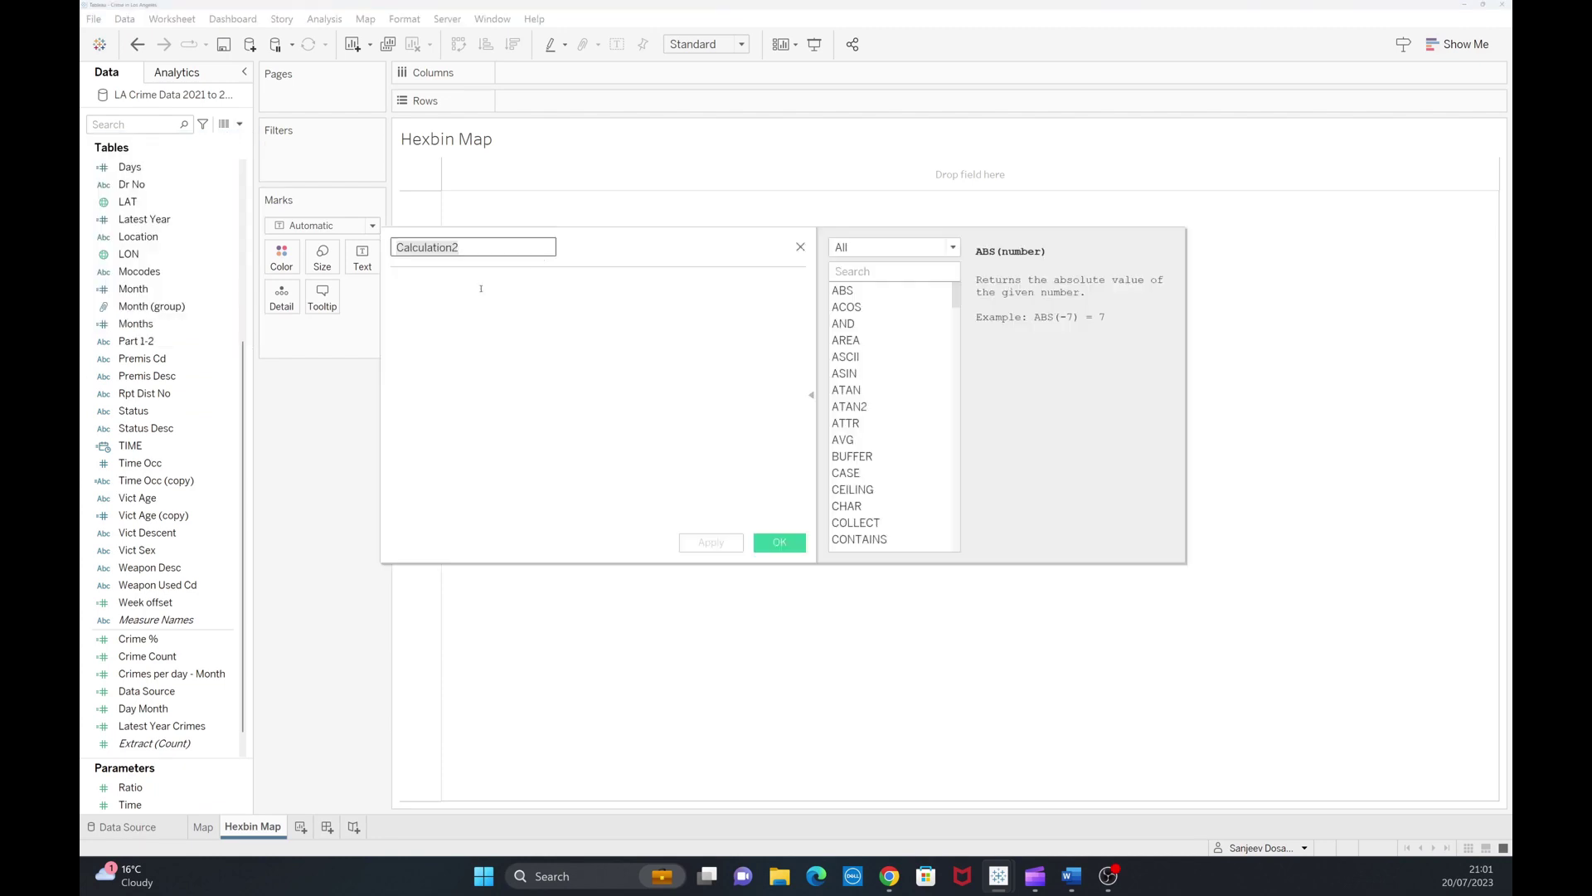
{"action": "type", "text": "Hexbin X"}
{"action": "left_click", "coordinate": [481, 289]}
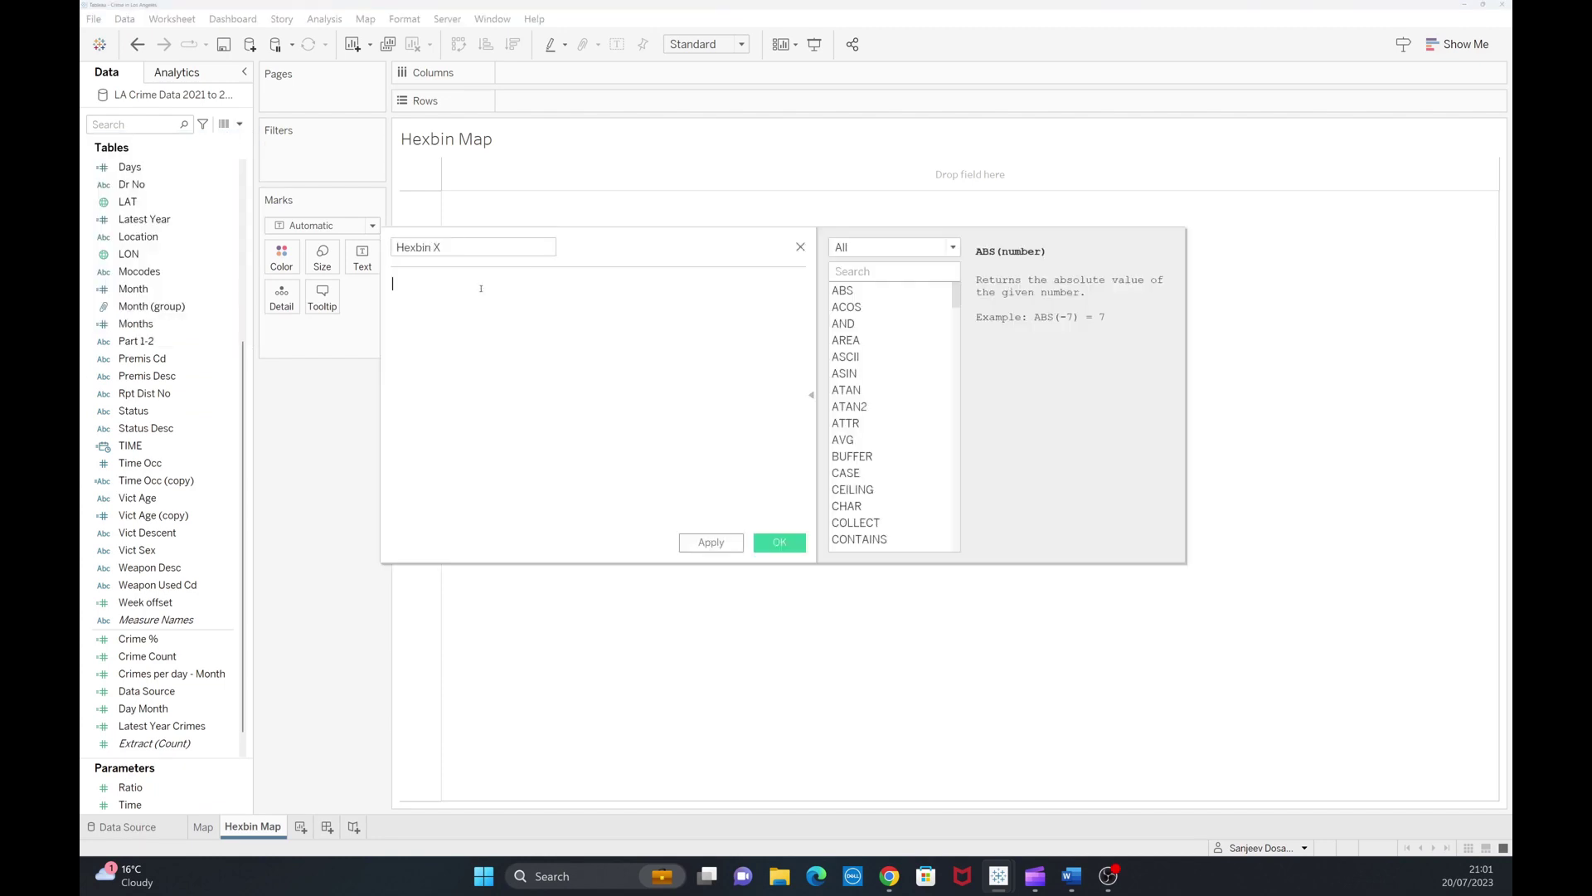
{"action": "type", "text": "hex"}
{"action": "left_click", "coordinate": [489, 301]}
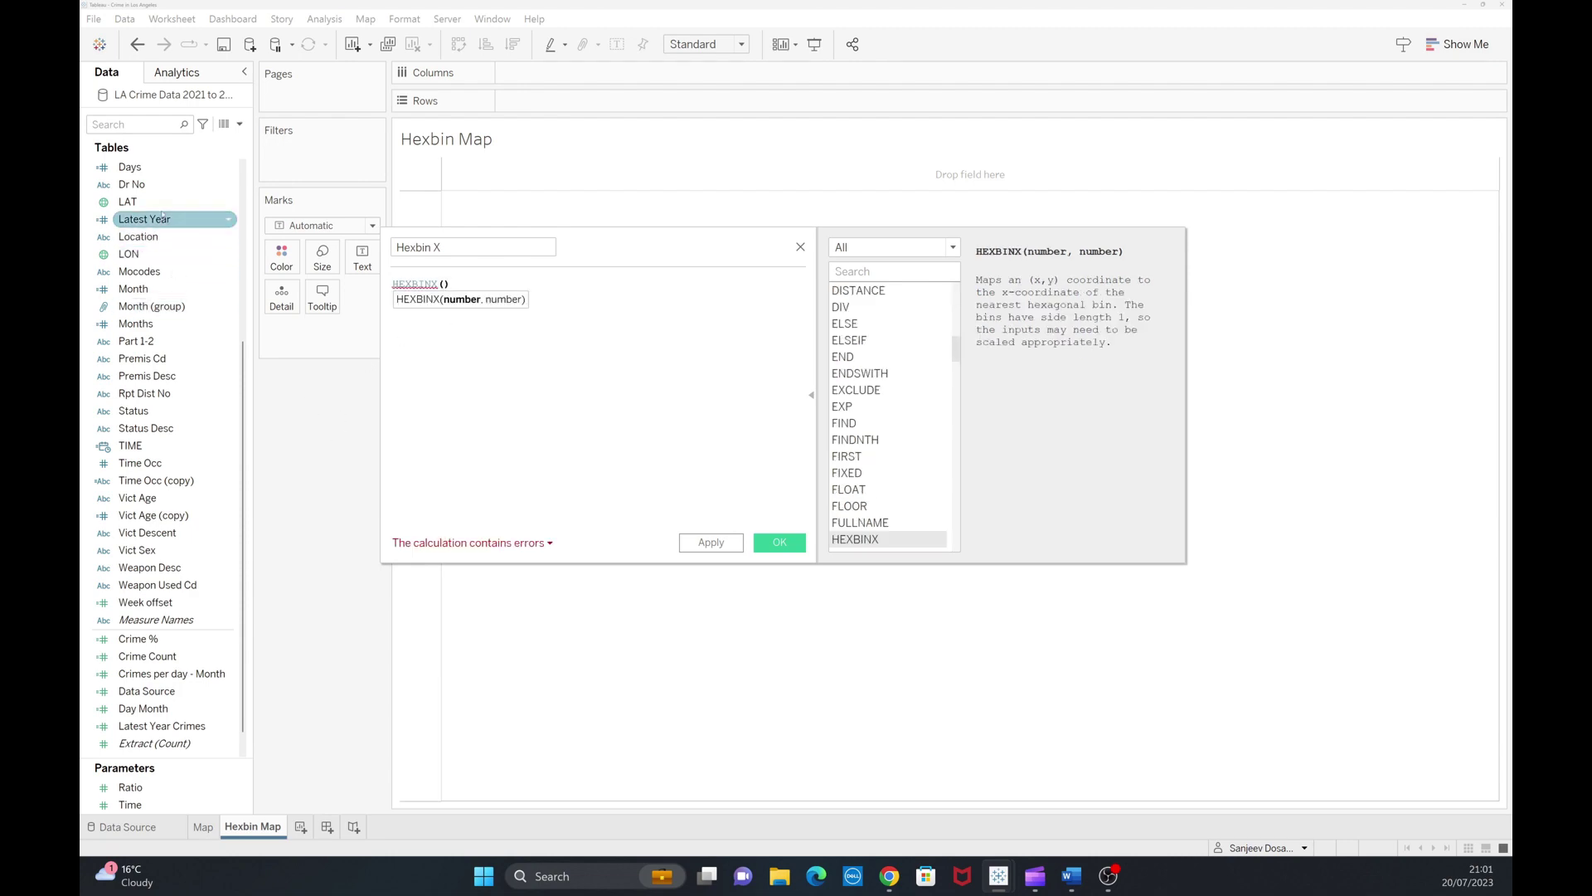
Complete the formula HEXBINX([LON]*[Ratio],[LAT]*[Ratio])/[Ratio] and save the field.
{"action": "left_click", "coordinate": [441, 283]}
{"action": "type", "text": "lon"}
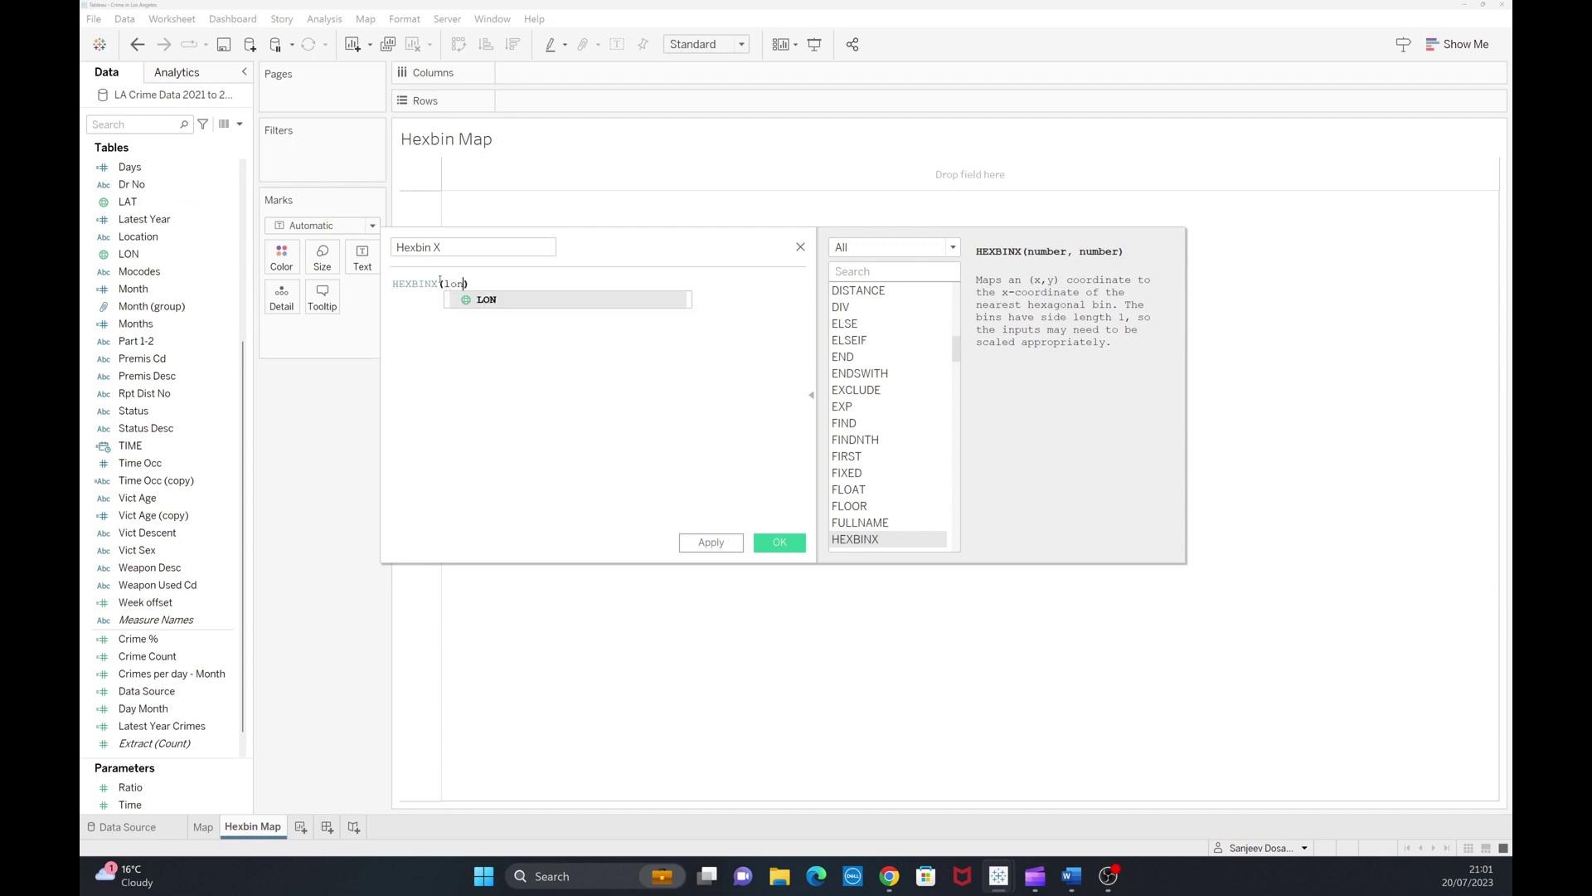
{"action": "key", "text": "Return"}
{"action": "type", "text": "*"}
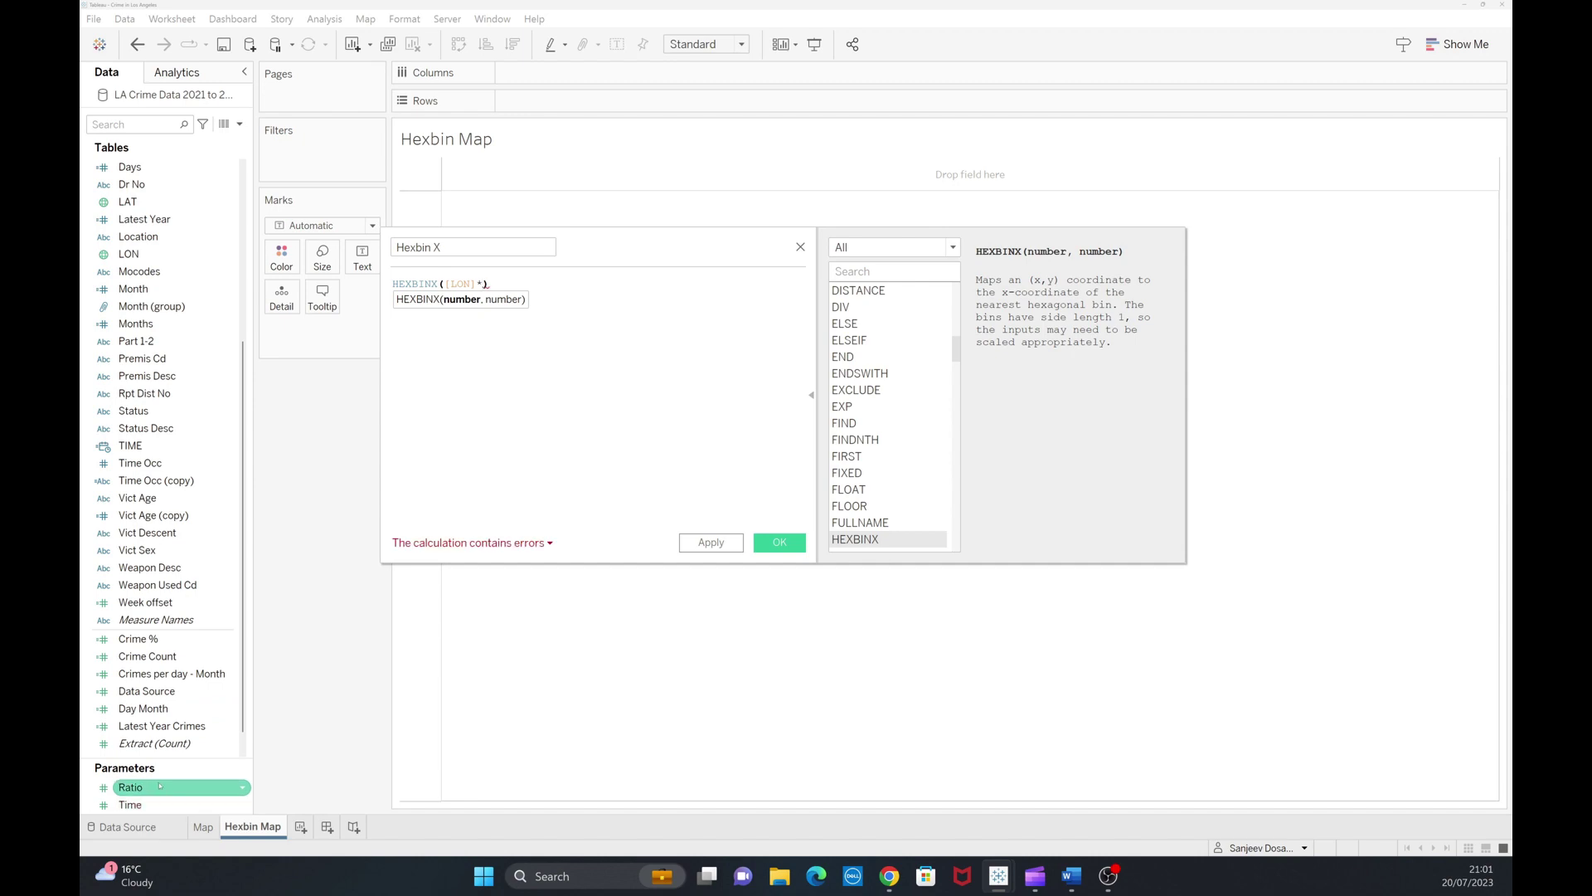
{"action": "type", "text": "rat"}
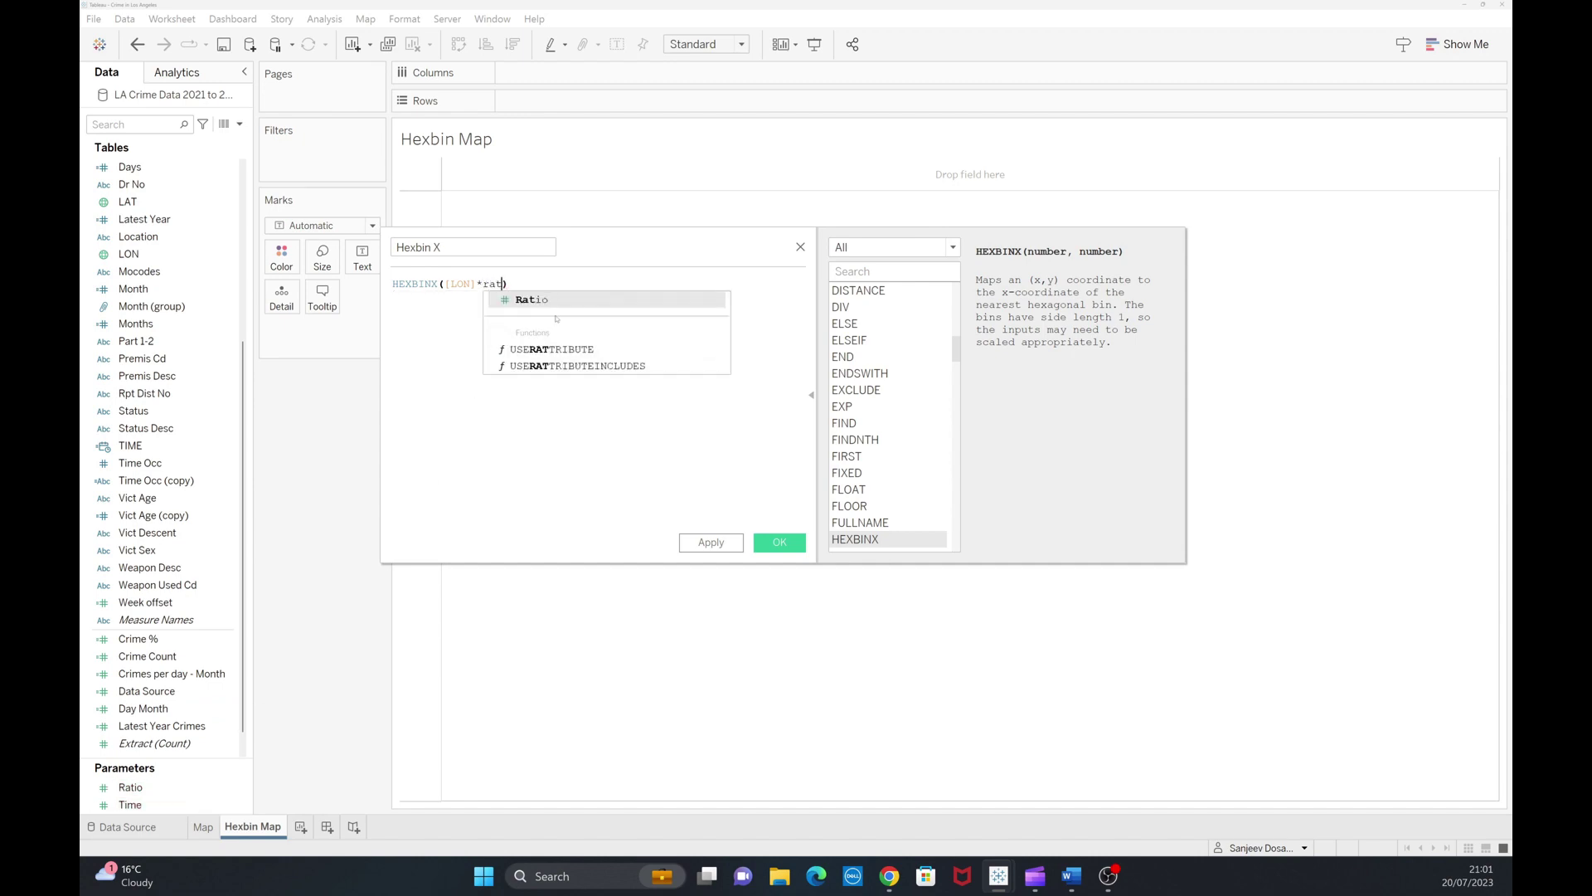
{"action": "left_click", "coordinate": [565, 300]}
{"action": "type", "text": ",lat"}
{"action": "left_click", "coordinate": [536, 299]}
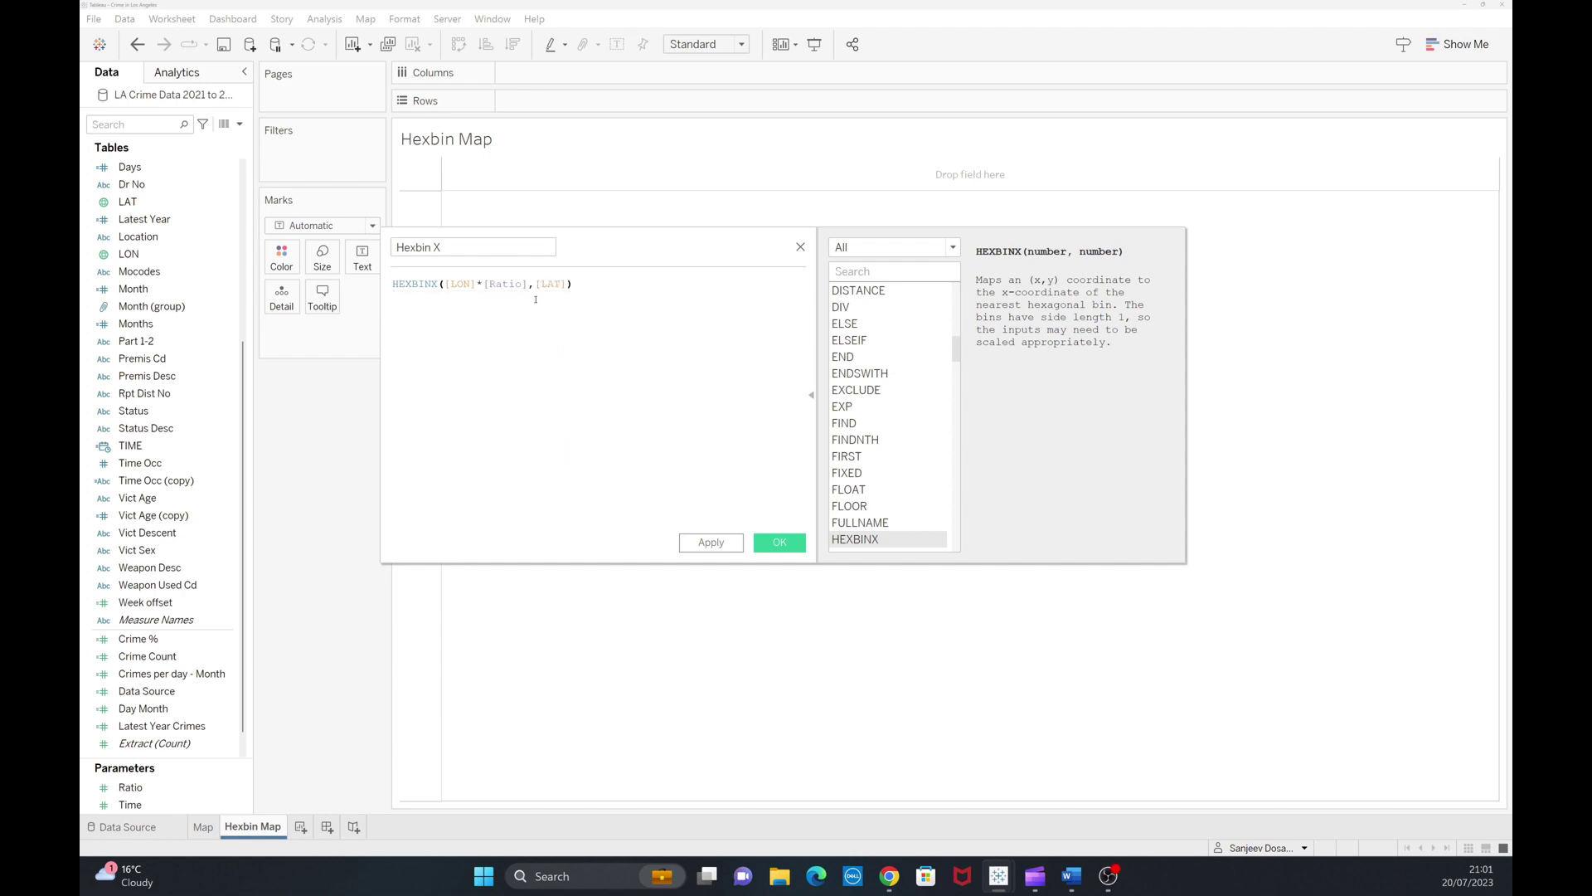
{"action": "type", "text": "*rat"}
{"action": "left_click", "coordinate": [675, 300]}
{"action": "type", "text": "/ rat"}
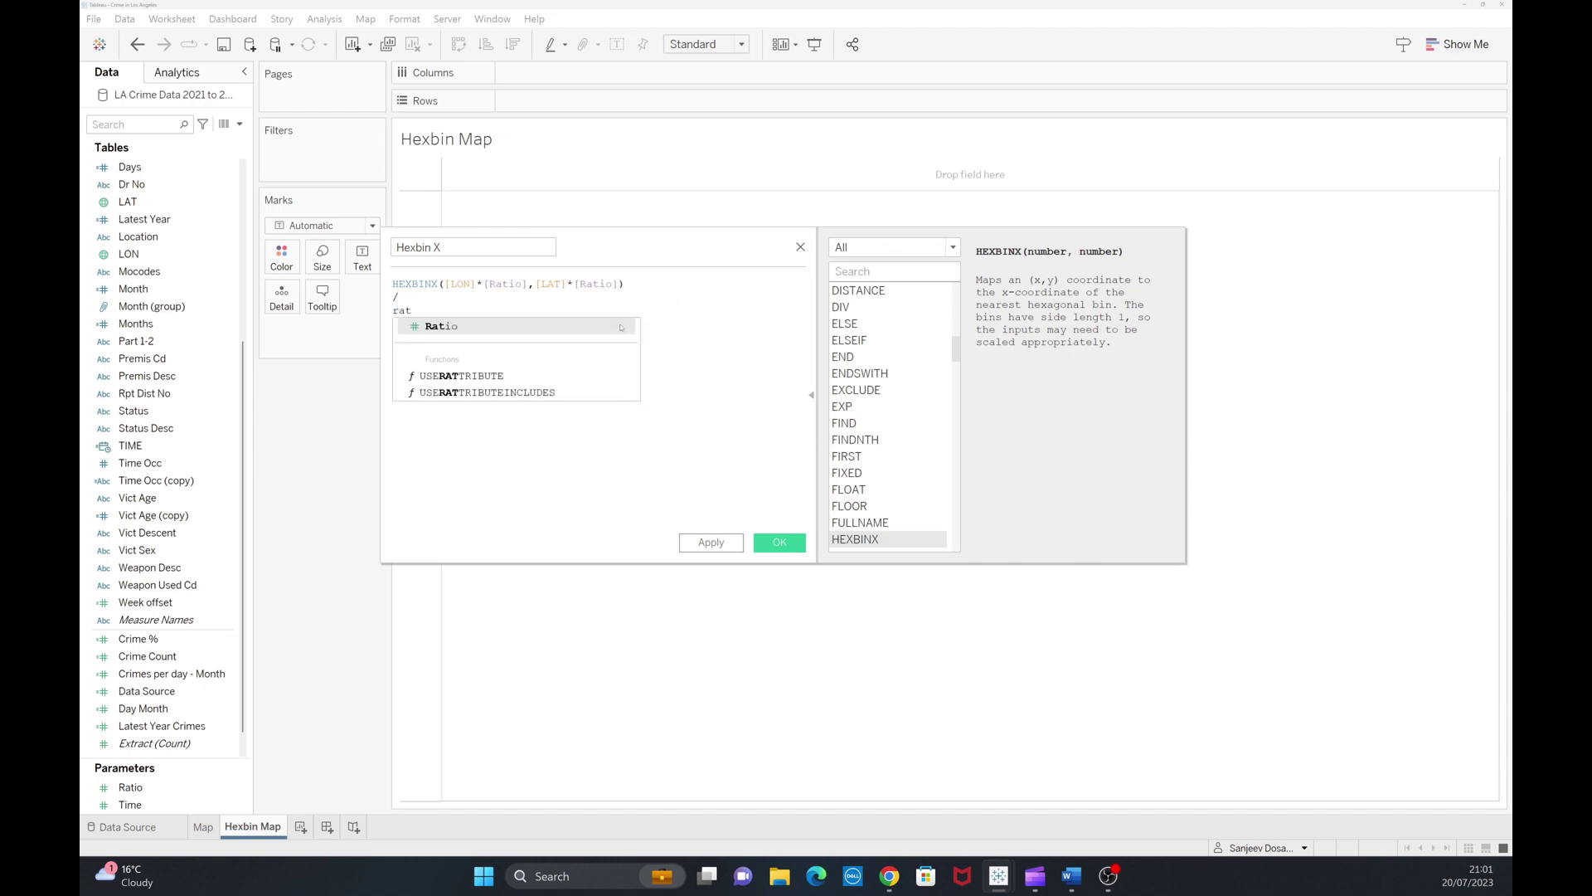
{"action": "left_click", "coordinate": [620, 327]}
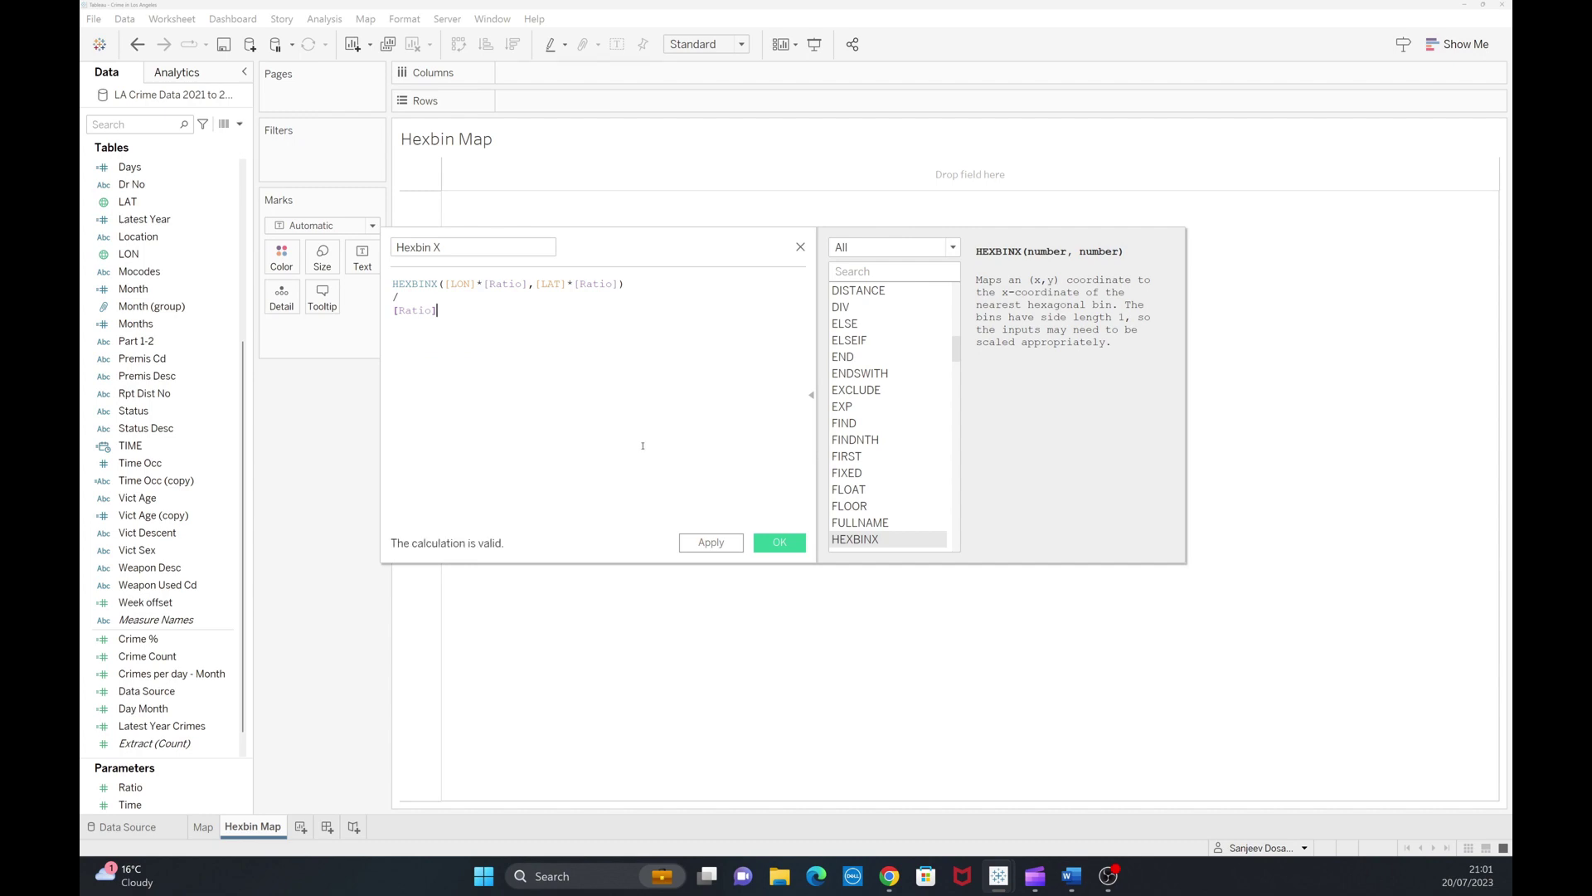
{"action": "left_click", "coordinate": [779, 542]}
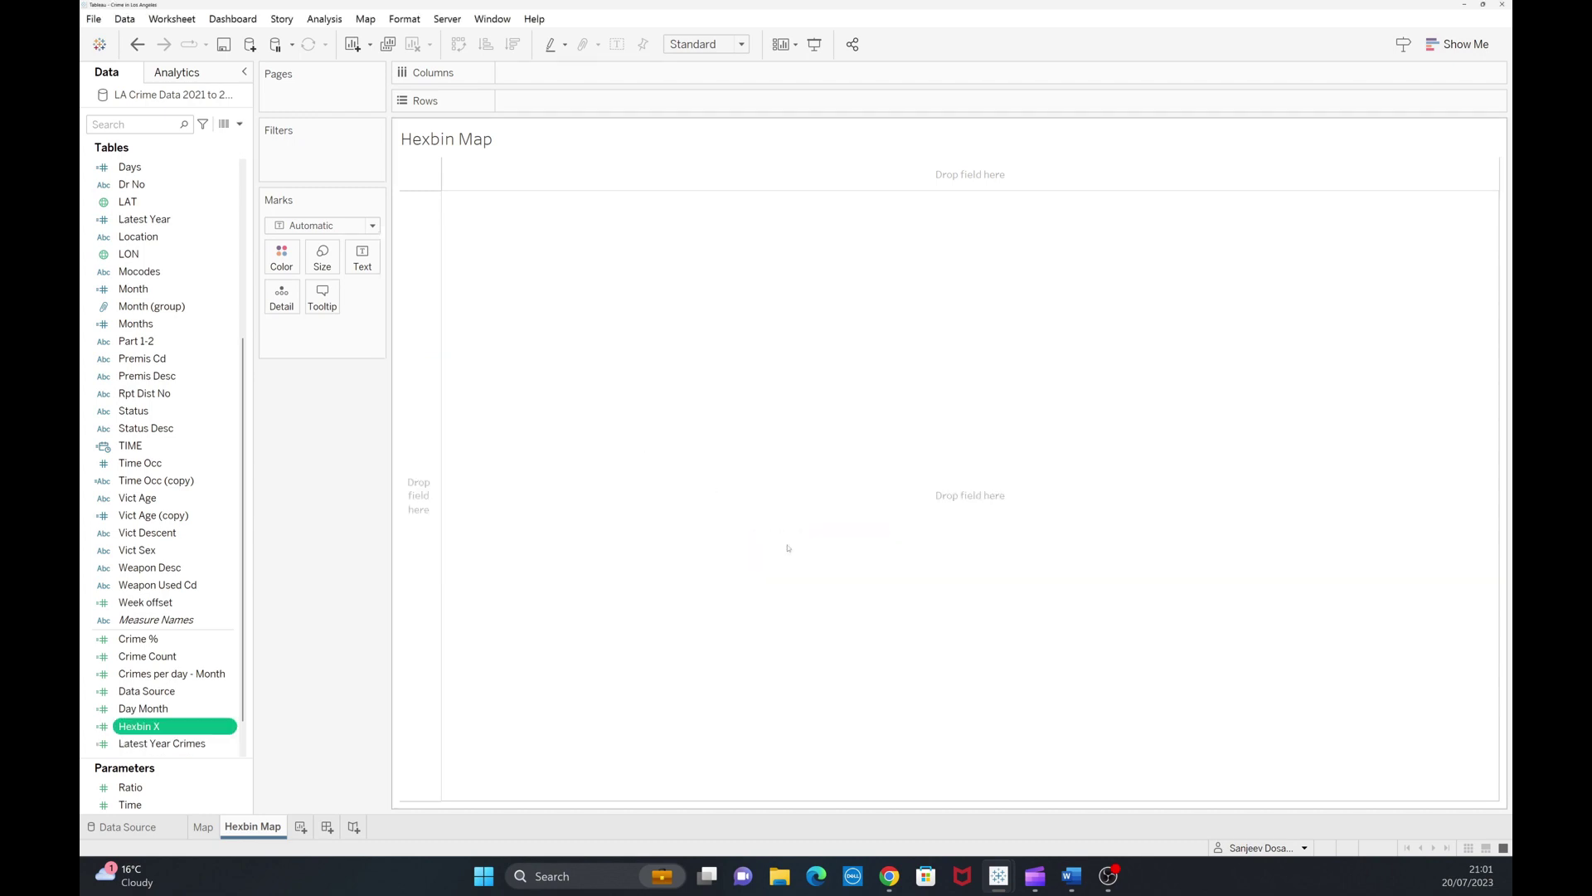
Duplicate Hexbin X into a field named Hexbin Y that uses HEXBINY instead of HEXBINX.
{"action": "right_click", "coordinate": [206, 726]}
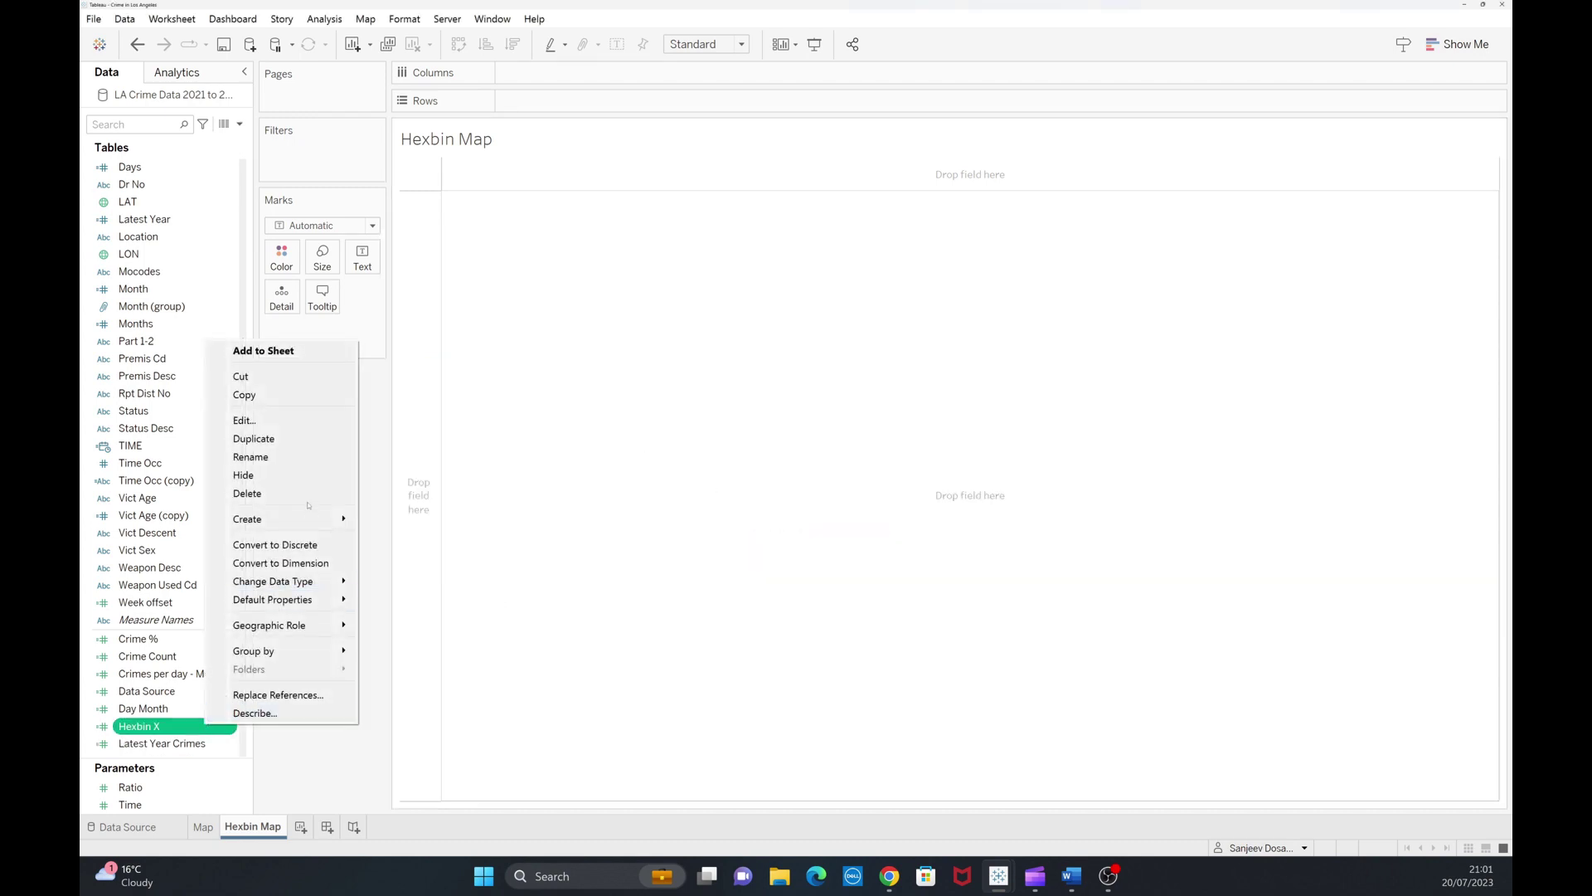
{"action": "left_click", "coordinate": [292, 440]}
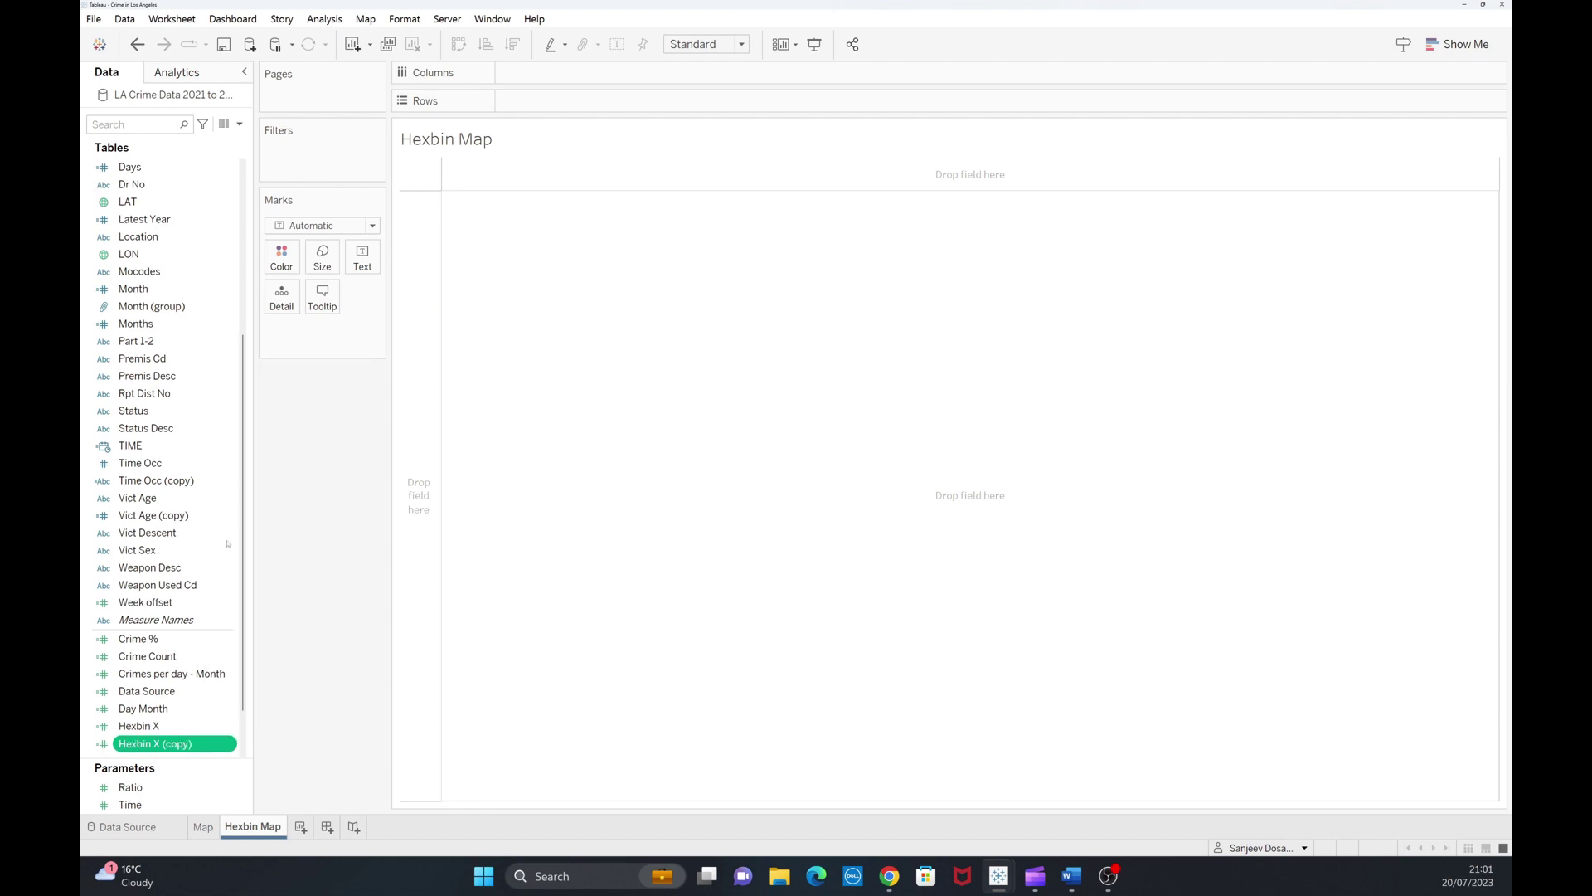
{"action": "right_click", "coordinate": [214, 749]}
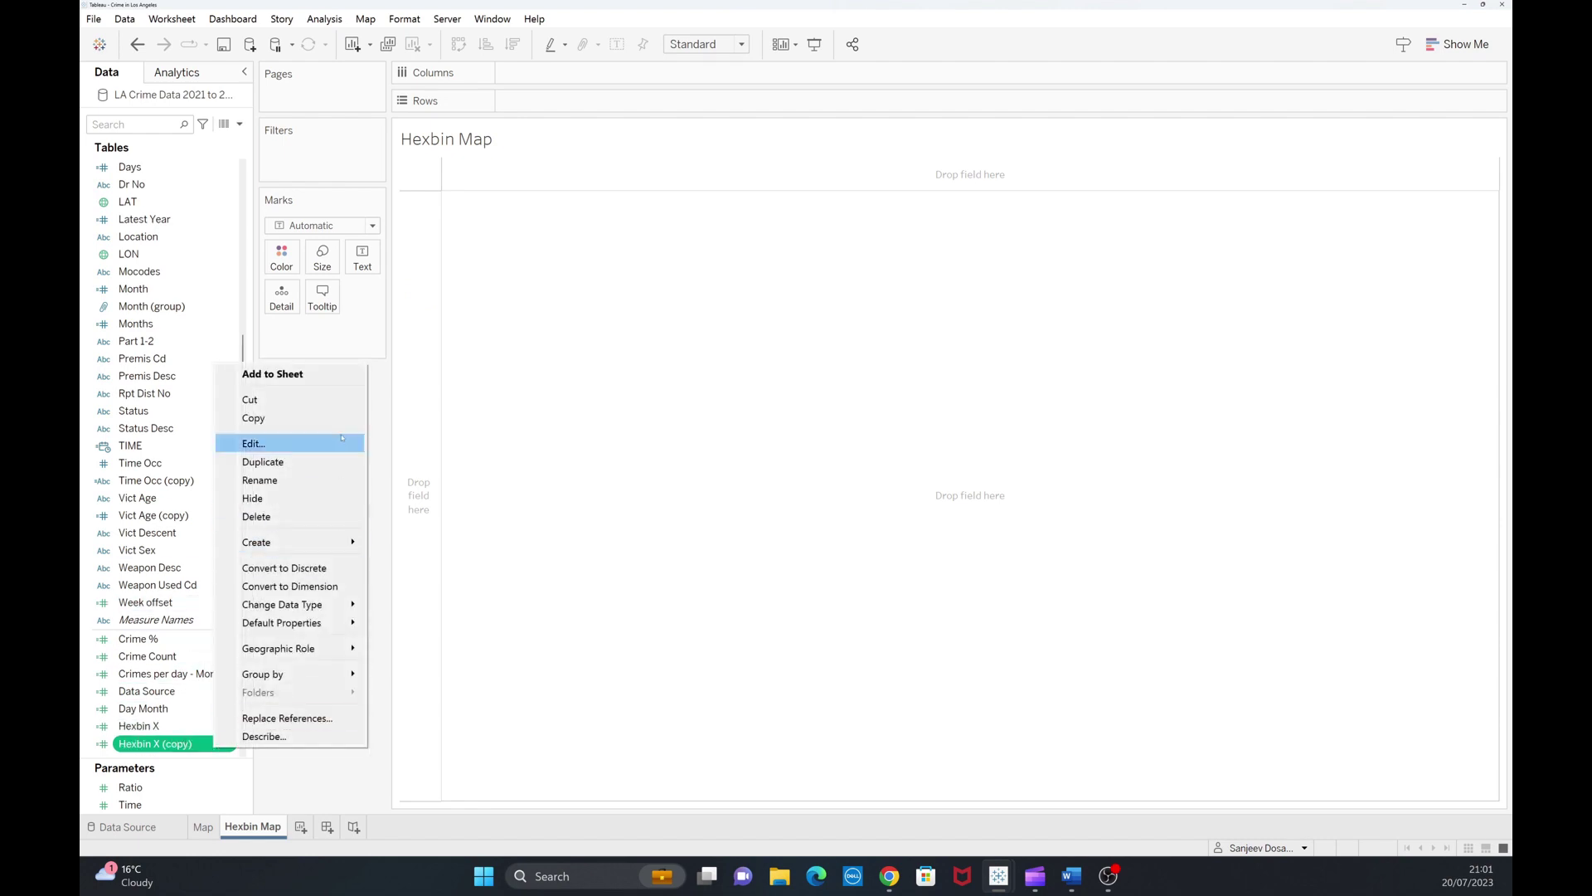
{"action": "left_click", "coordinate": [249, 443]}
{"action": "left_click_drag", "start_coordinate": [433, 247], "coordinate": [514, 258]}
{"action": "type", "text": "Y"}
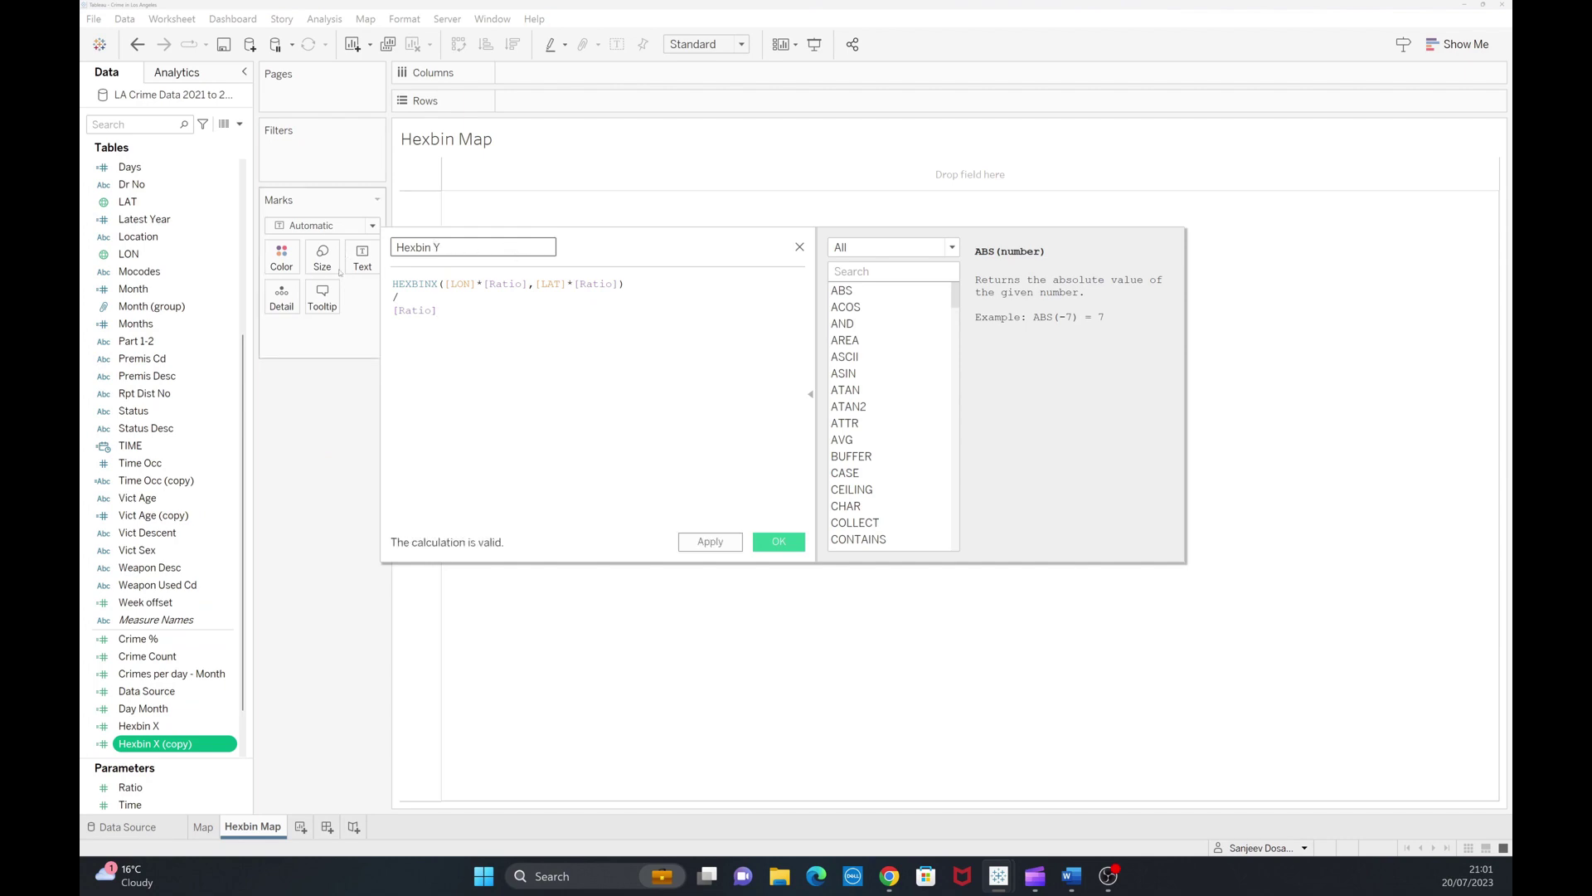
{"action": "left_click", "coordinate": [437, 284]}
{"action": "key", "text": "BackSpace"}
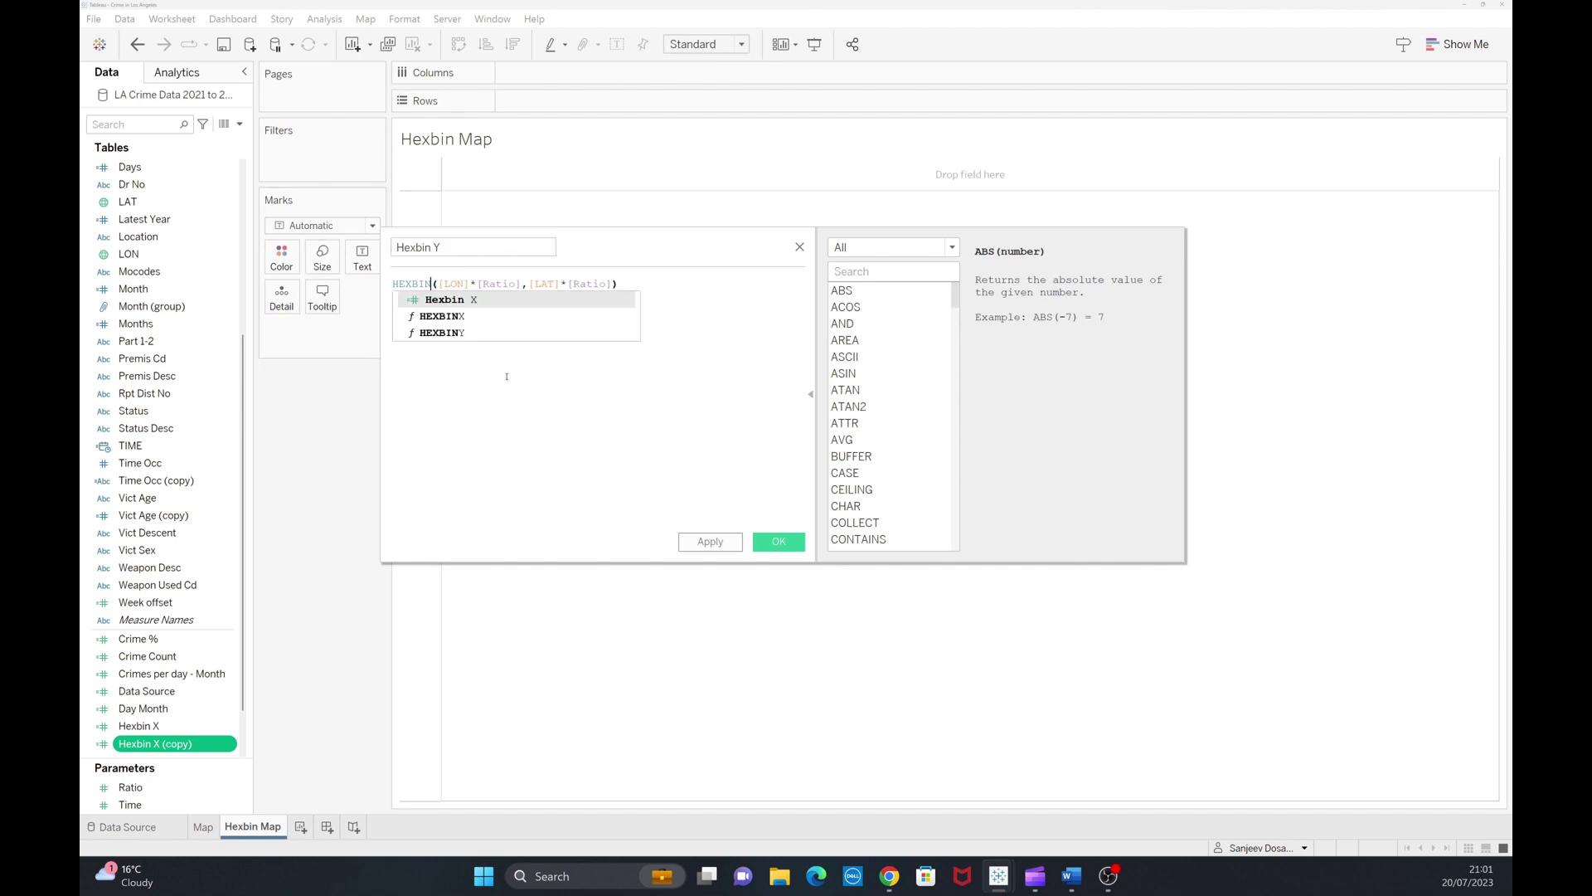
{"action": "type", "text": "Y"}
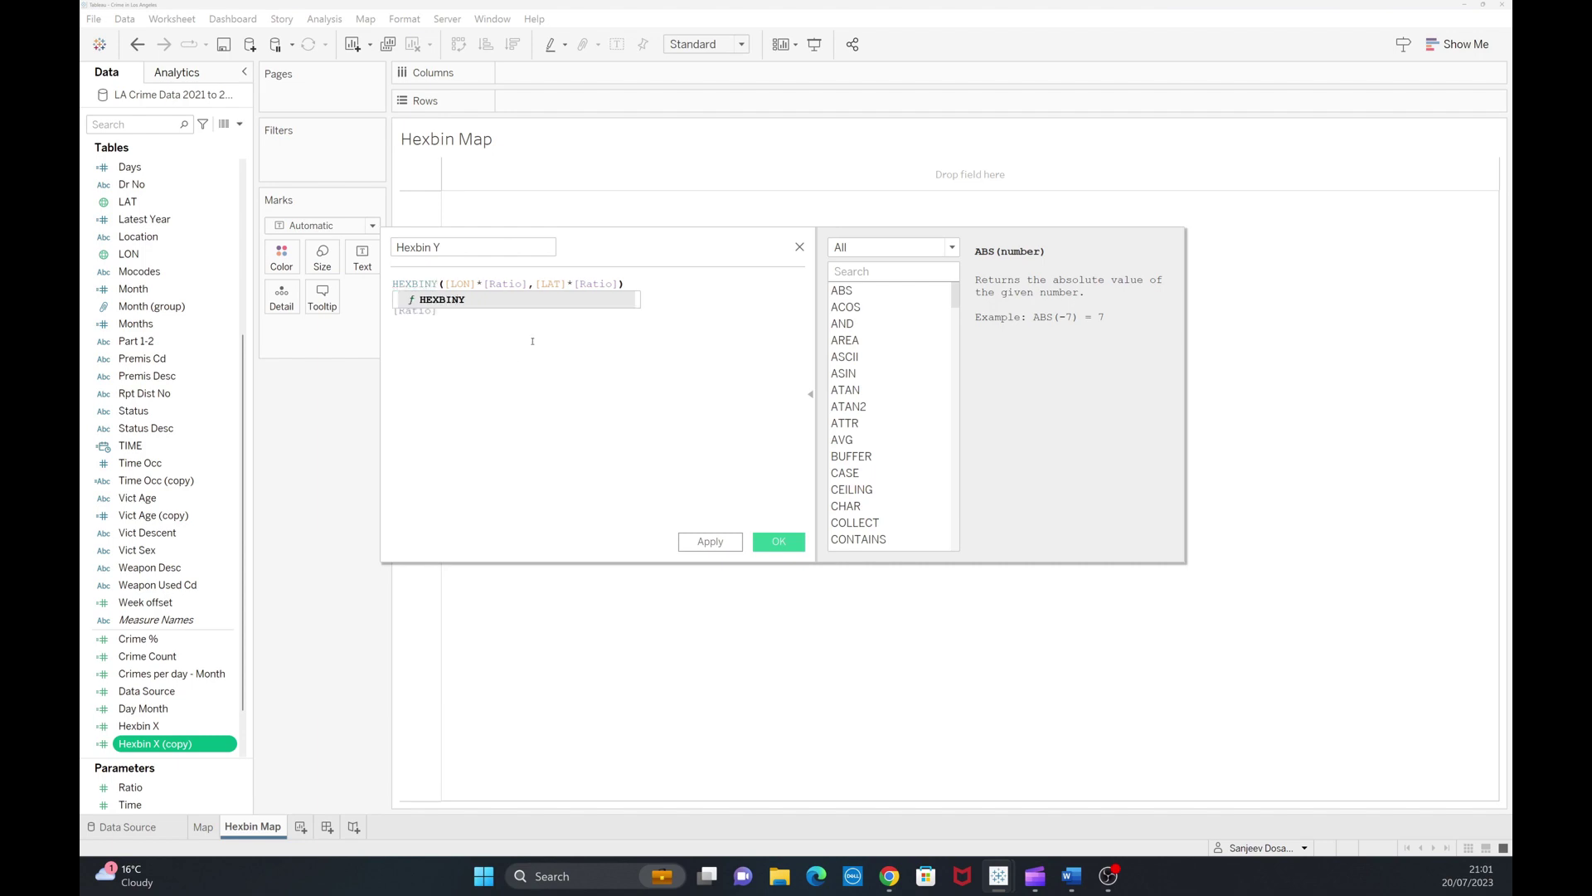
{"action": "left_click", "coordinate": [537, 298]}
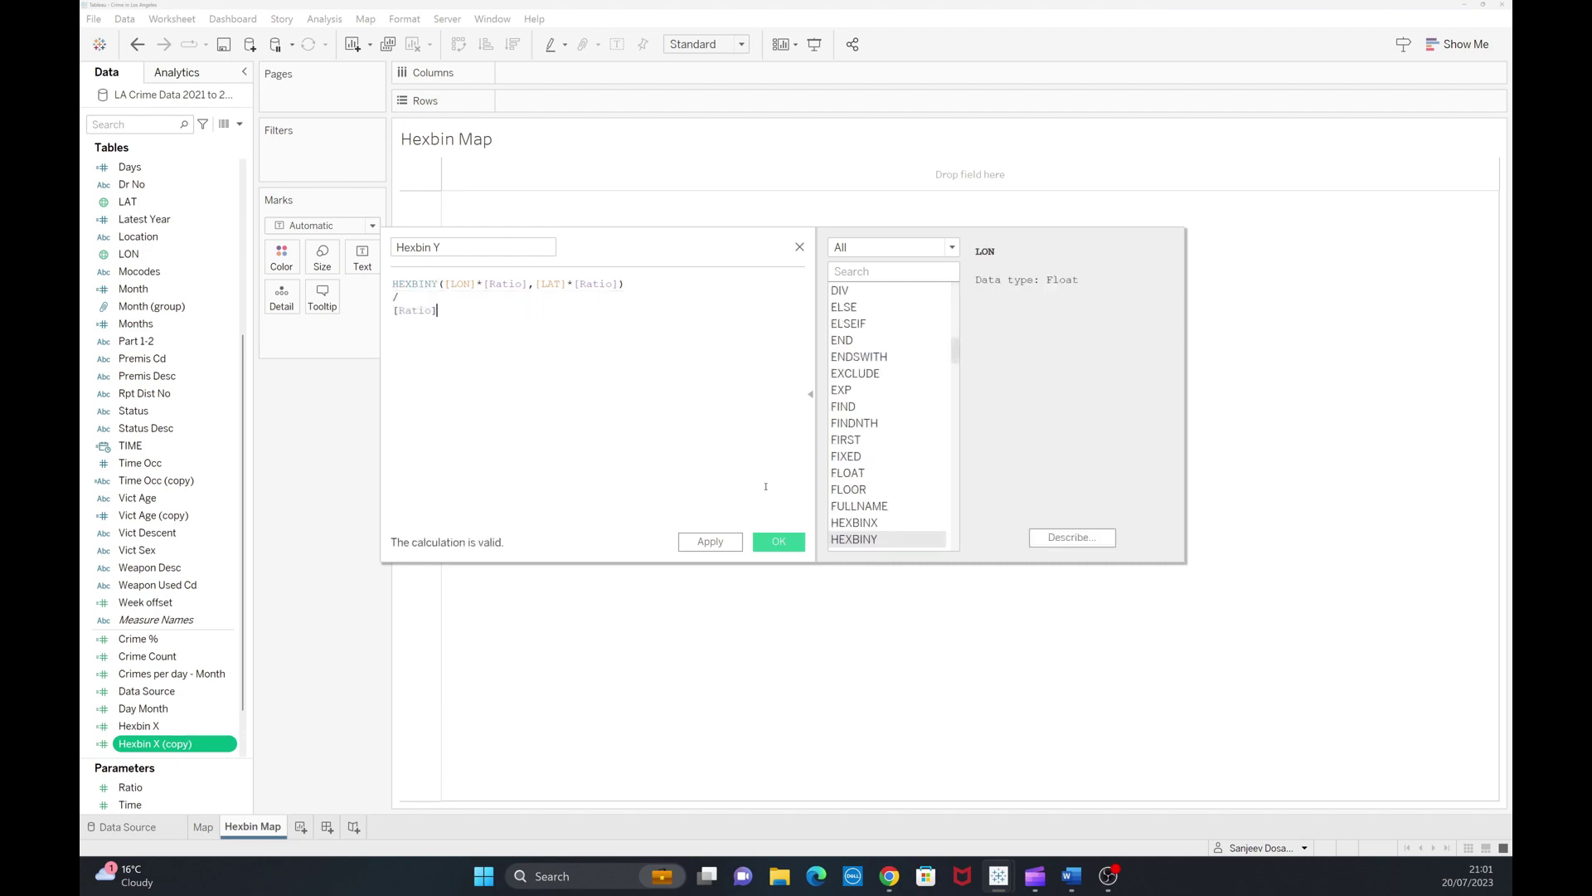
{"action": "left_click", "coordinate": [778, 542]}
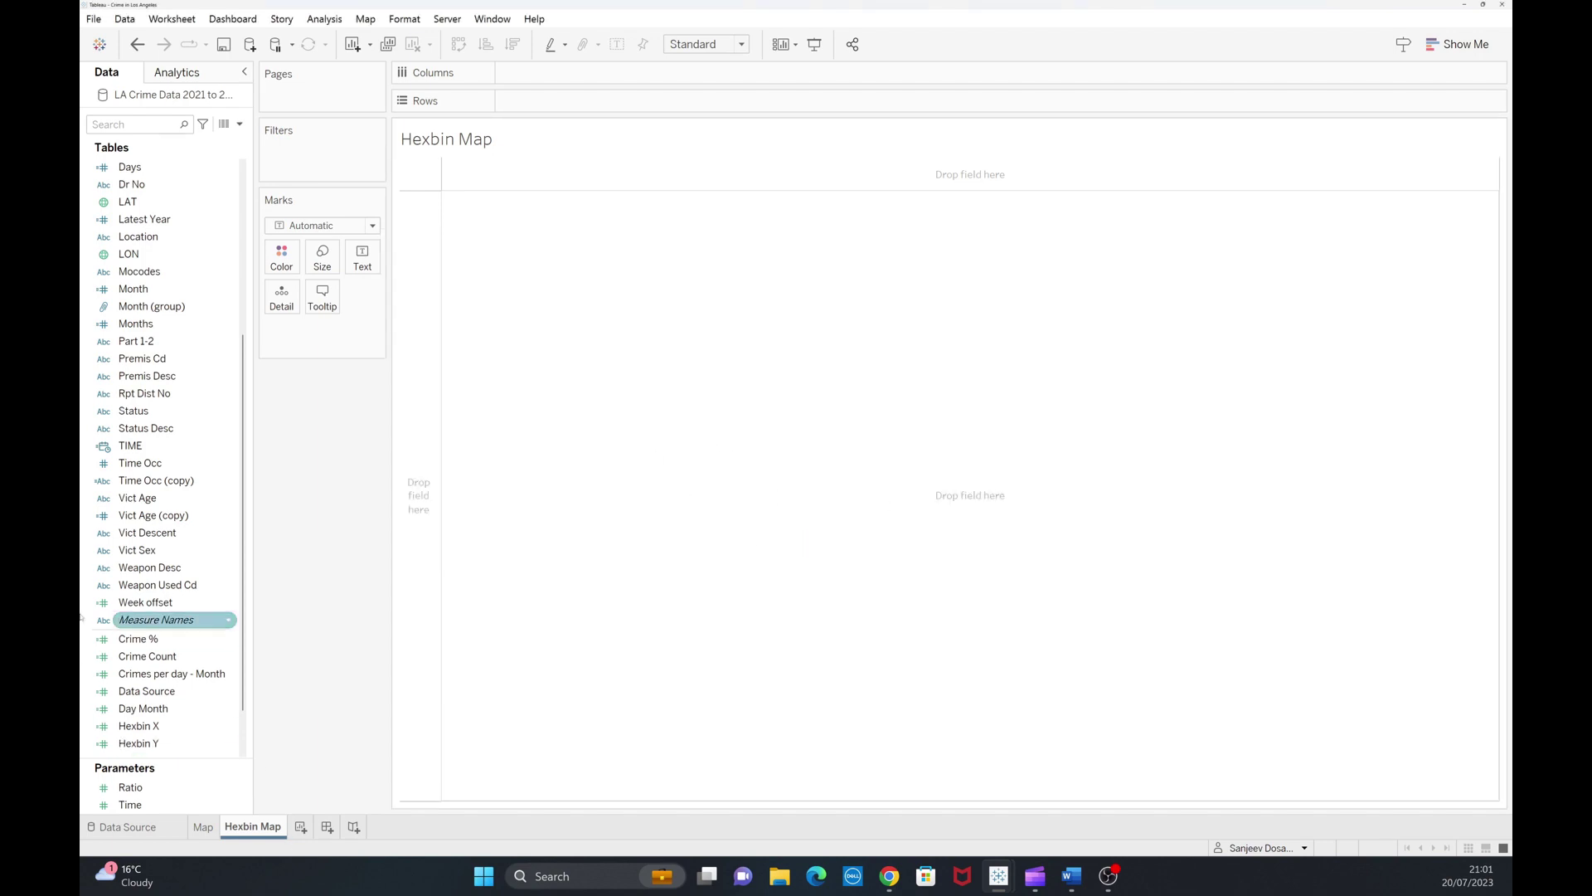
Move Hexbin X and Hexbin Y into Dimensions and convert both to continuous.
{"action": "left_click", "coordinate": [165, 728]}
{"action": "left_click", "coordinate": [188, 743], "text": "ctrl"}
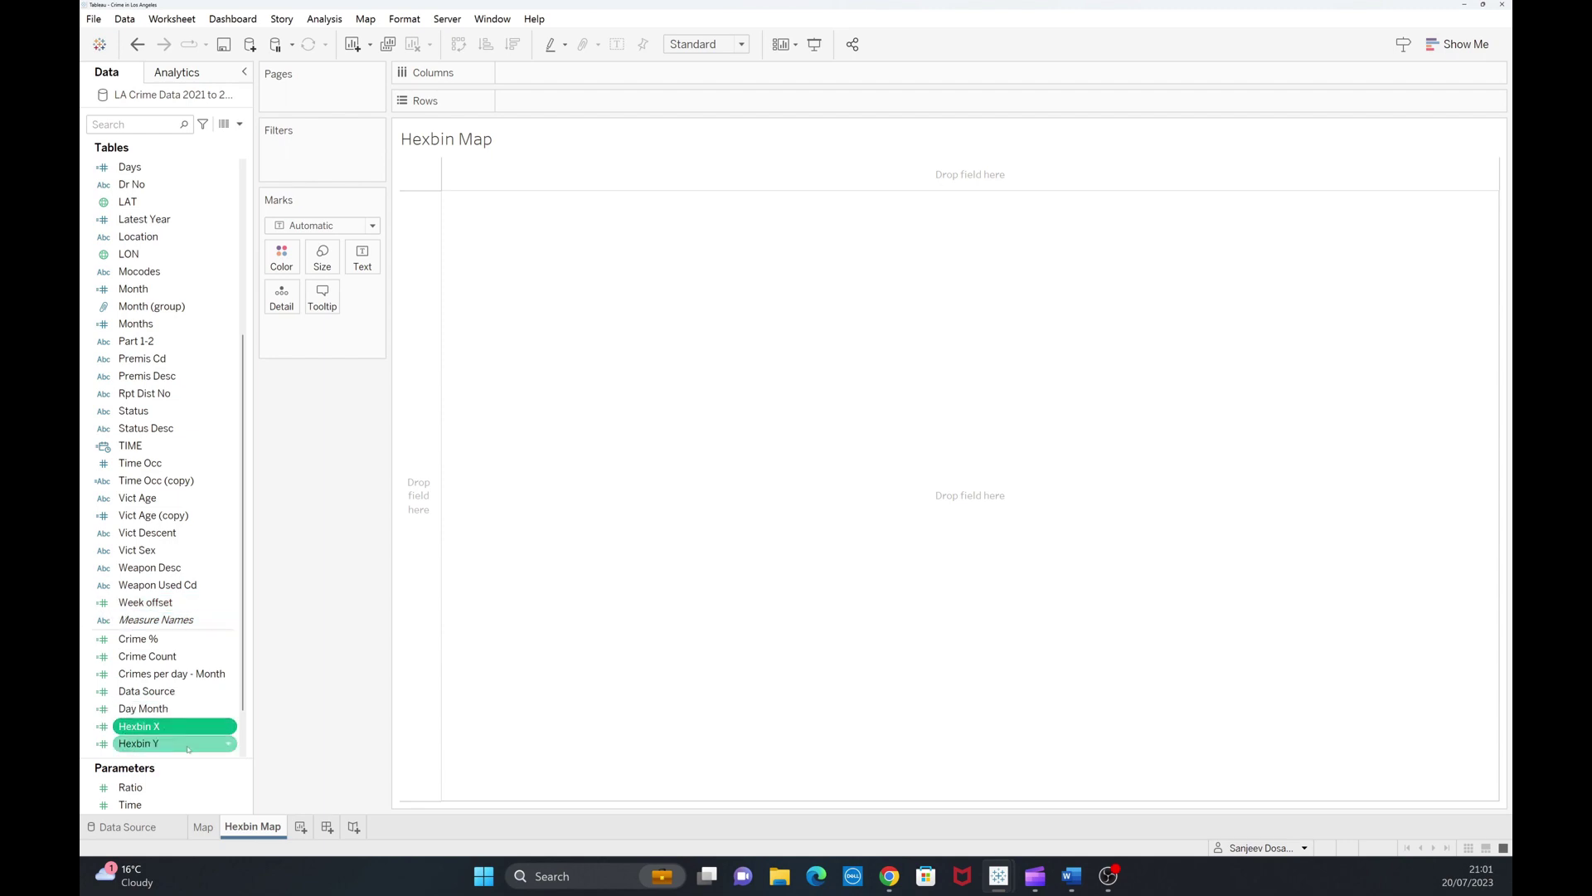
{"action": "left_click_drag", "start_coordinate": [189, 744], "coordinate": [166, 481]}
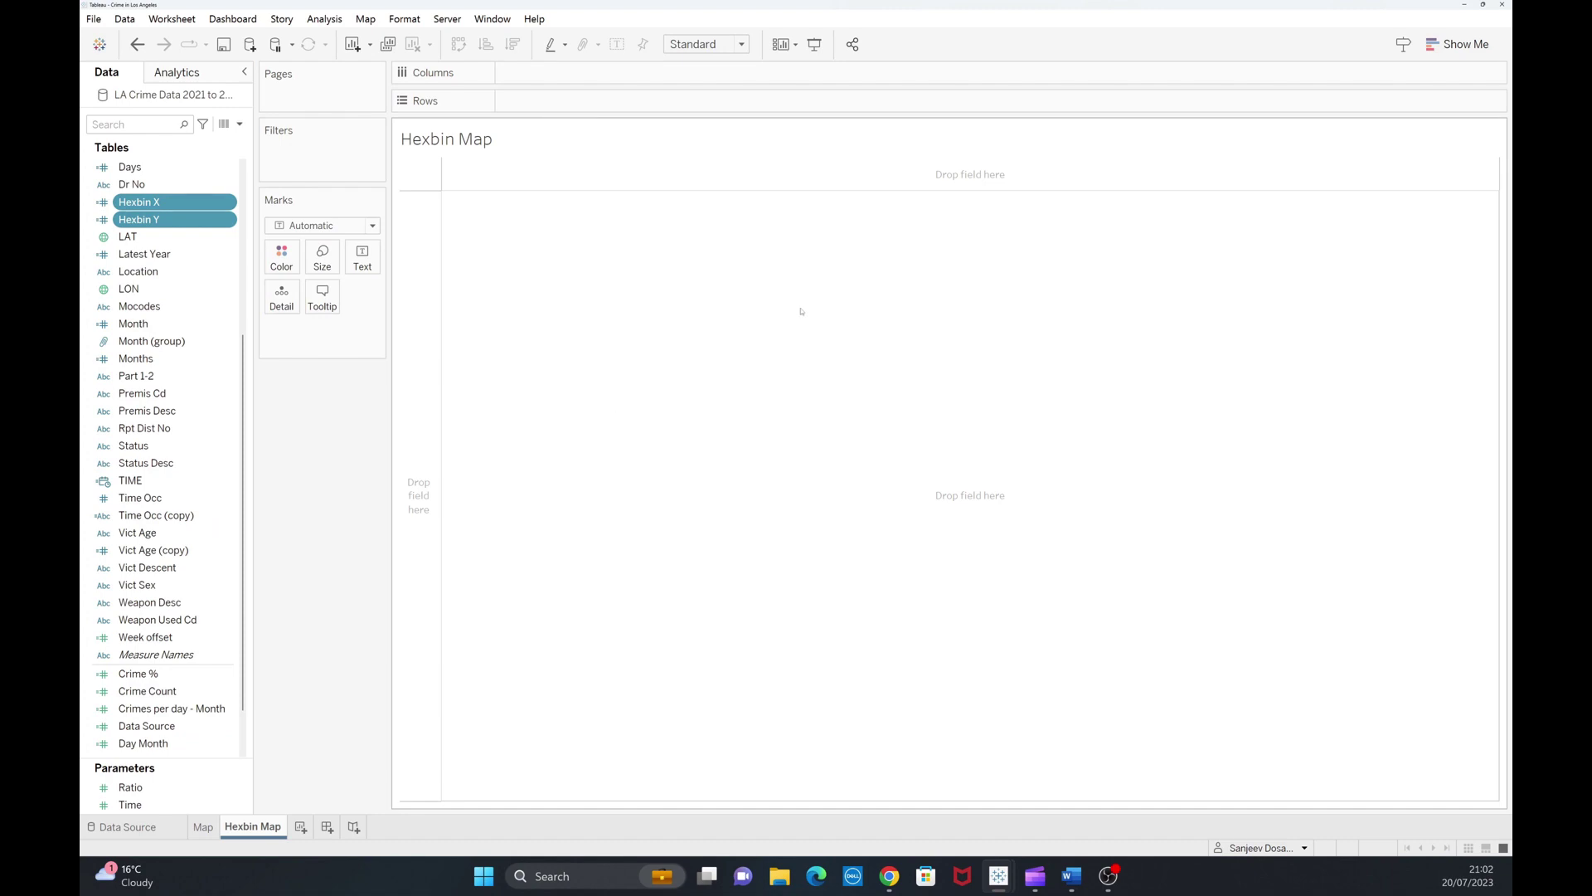
{"action": "right_click", "coordinate": [220, 203]}
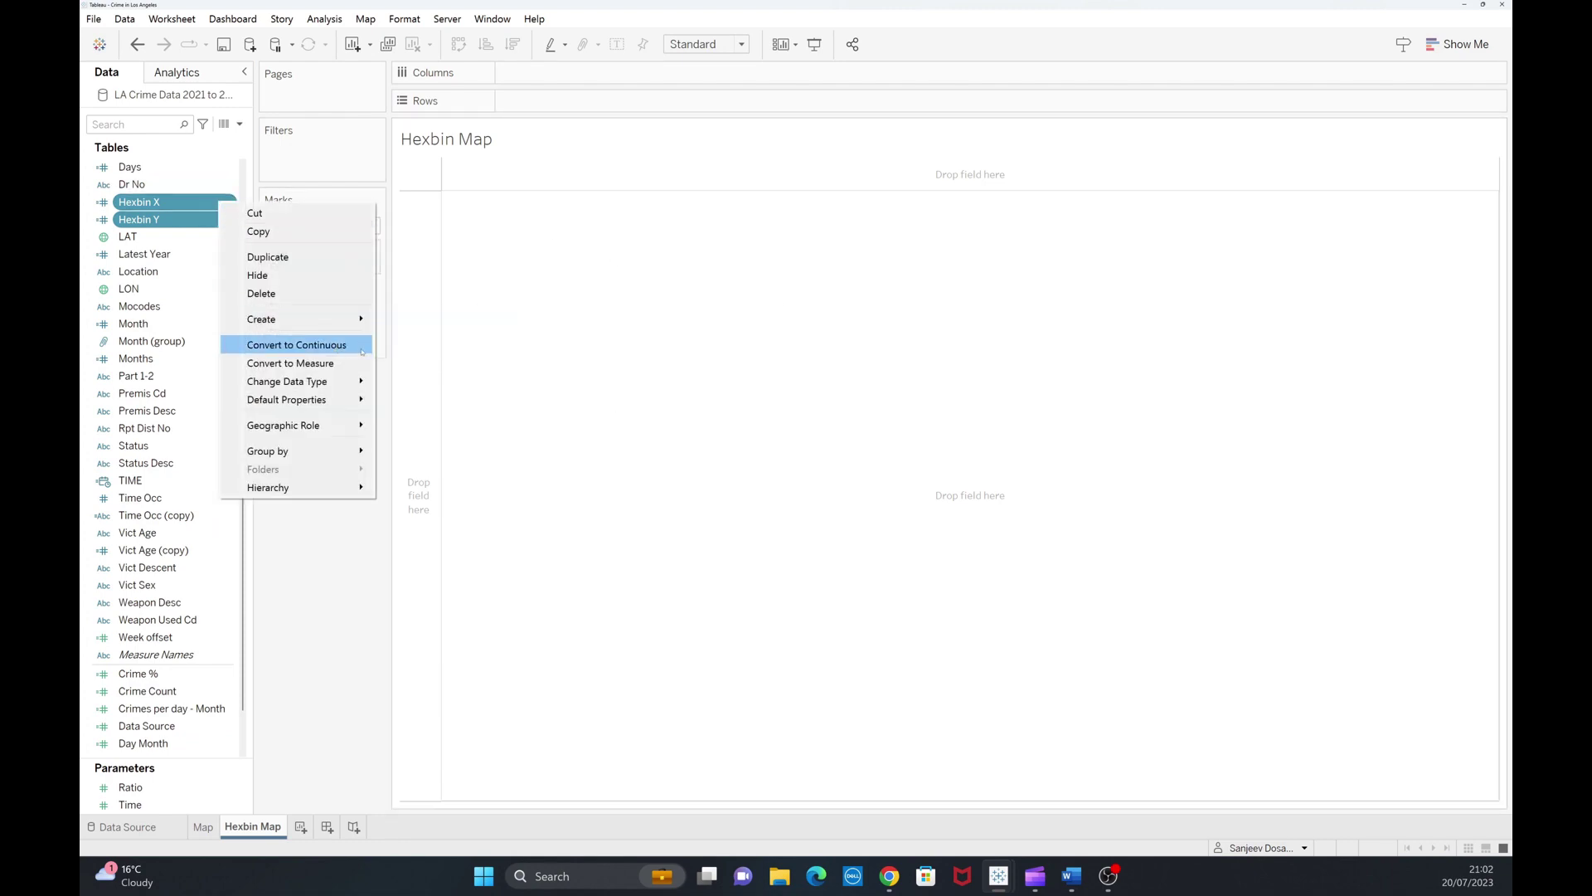
{"action": "left_click", "coordinate": [362, 347]}
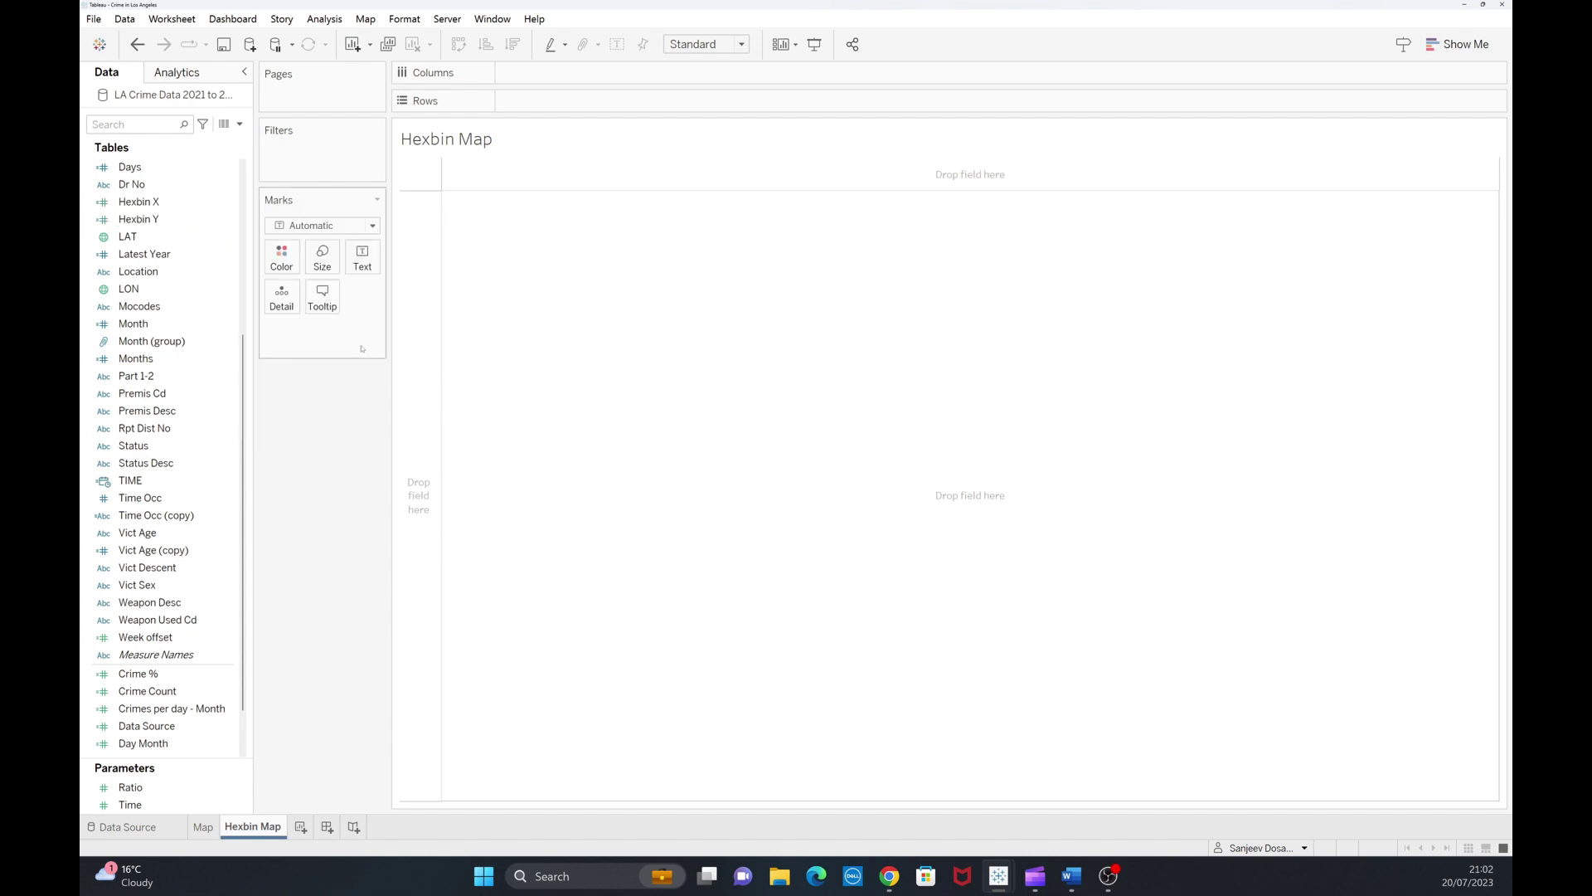
Assign Hexbin X the Longitude geographic role, then bring up Hexbin Y's geographic role options.
{"action": "left_click", "coordinate": [108, 207]}
{"action": "left_click", "coordinate": [103, 203]}
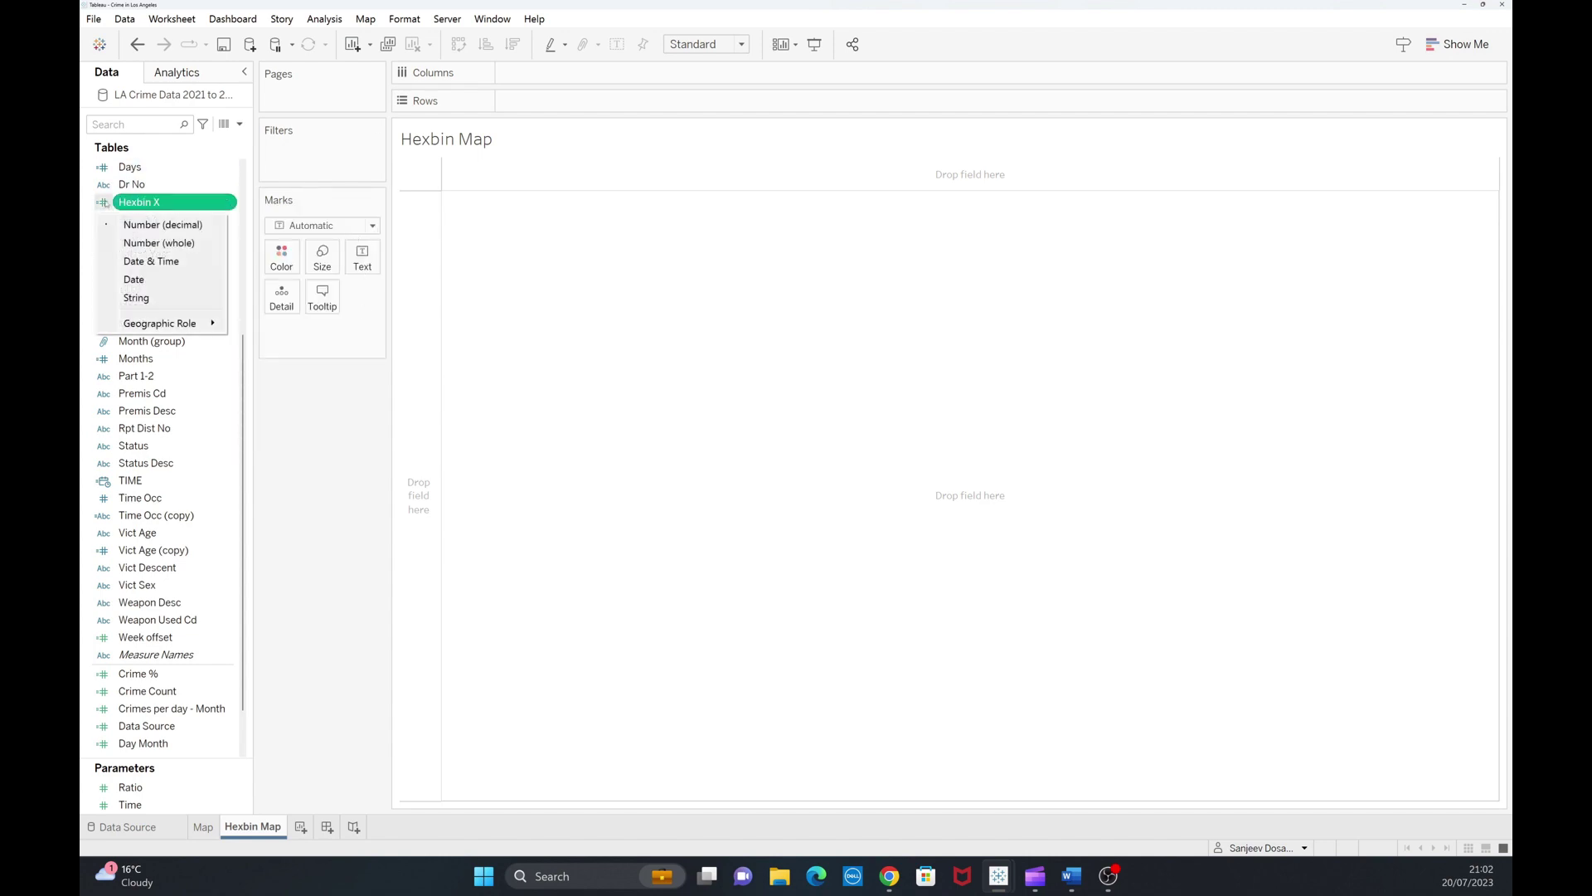
{"action": "mouse_move", "coordinate": [191, 323]}
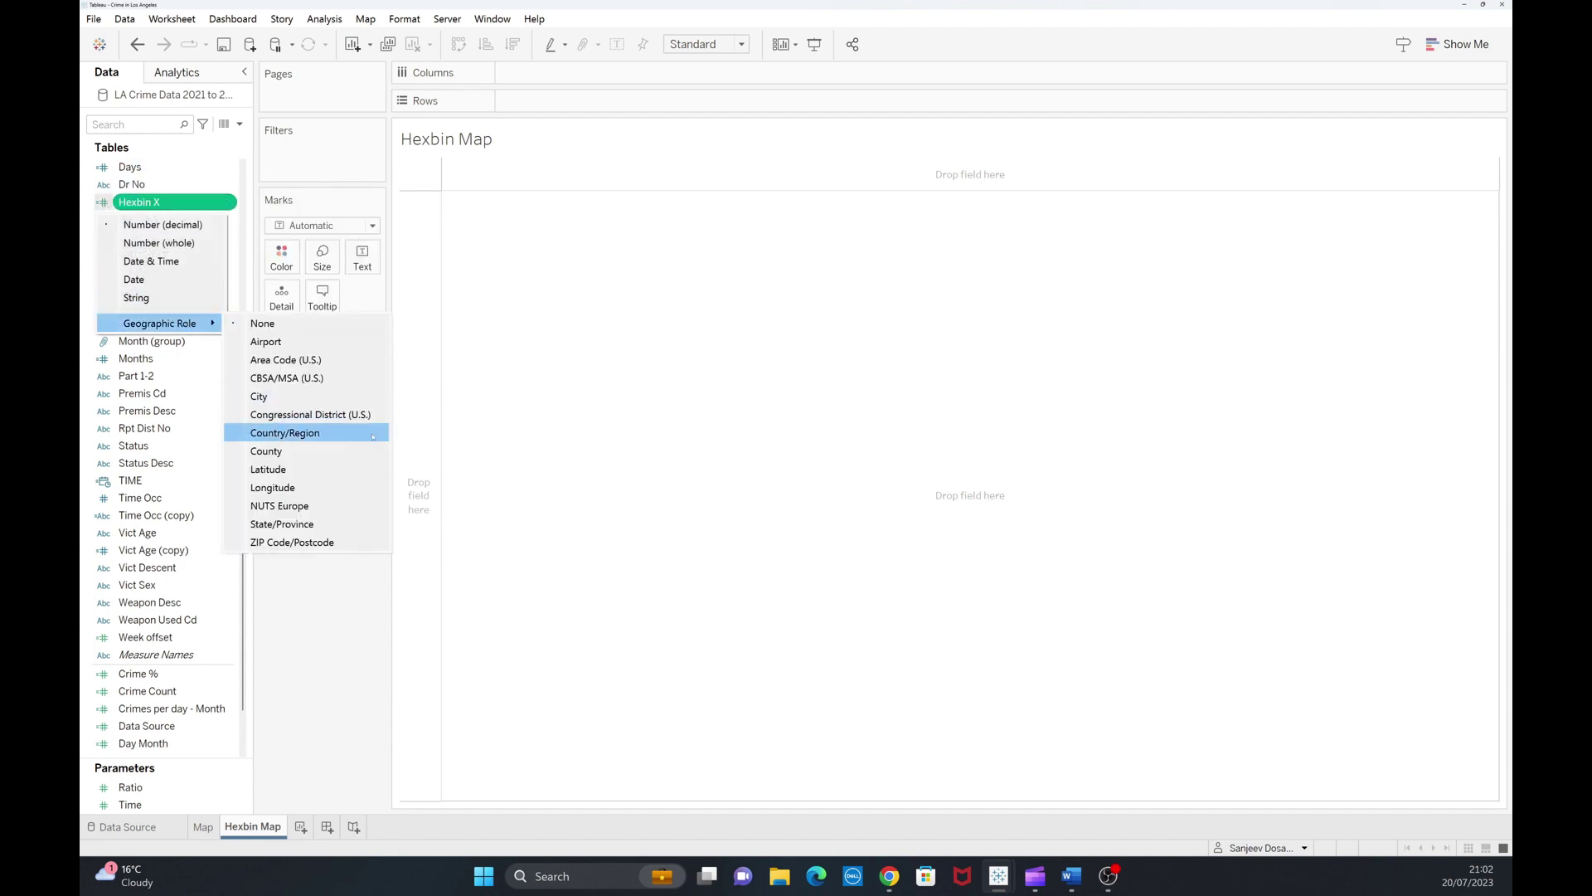
{"action": "left_click", "coordinate": [334, 487]}
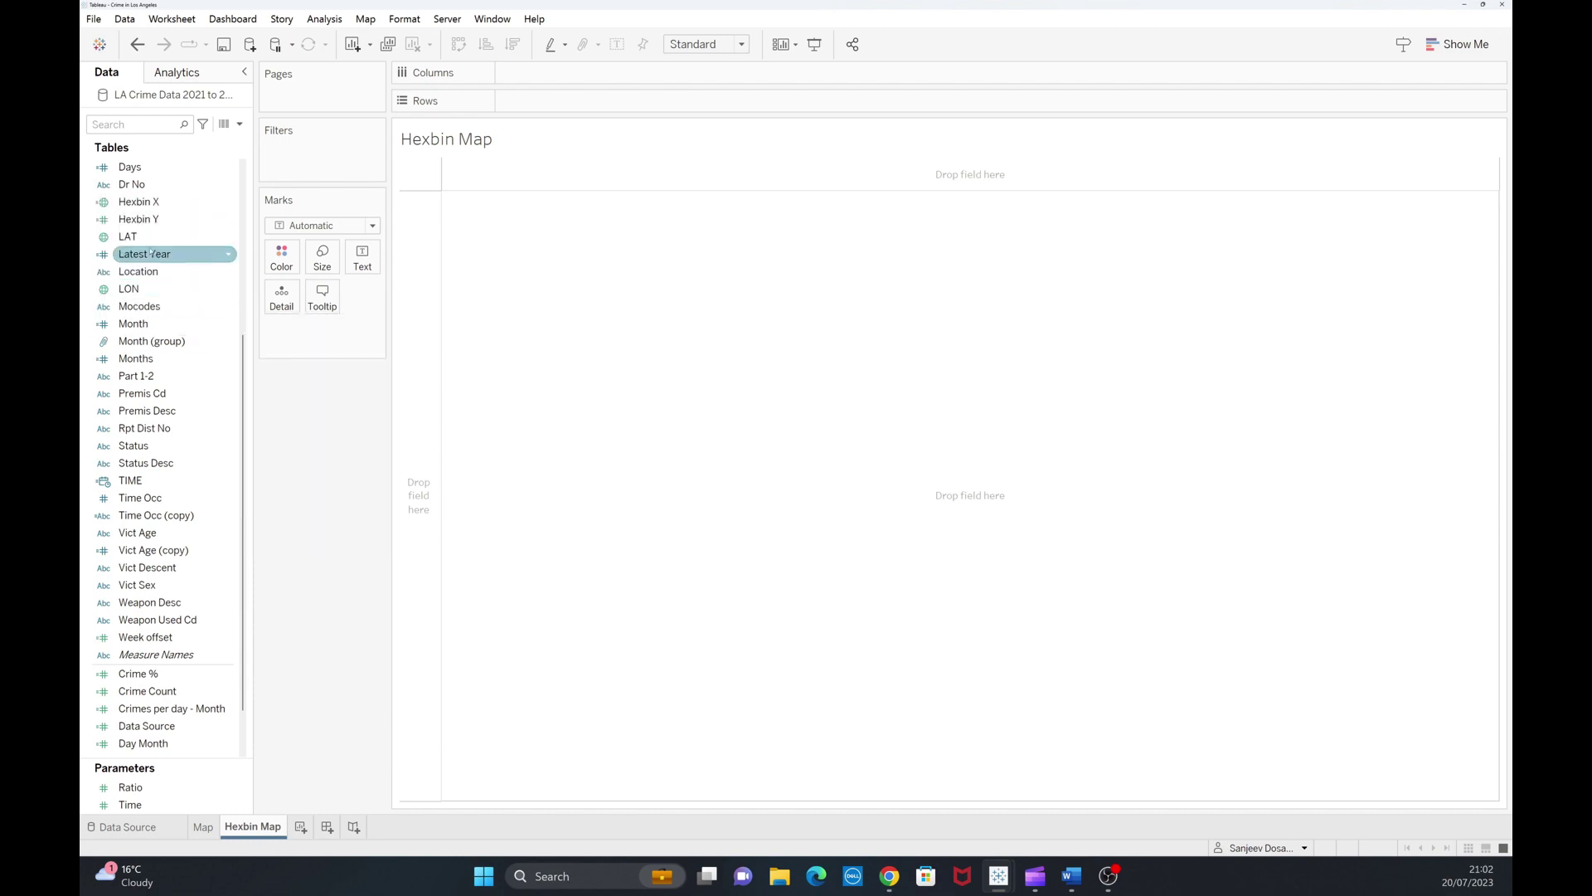
{"action": "left_click", "coordinate": [137, 219]}
{"action": "left_click", "coordinate": [102, 219]}
{"action": "mouse_move", "coordinate": [203, 340]}
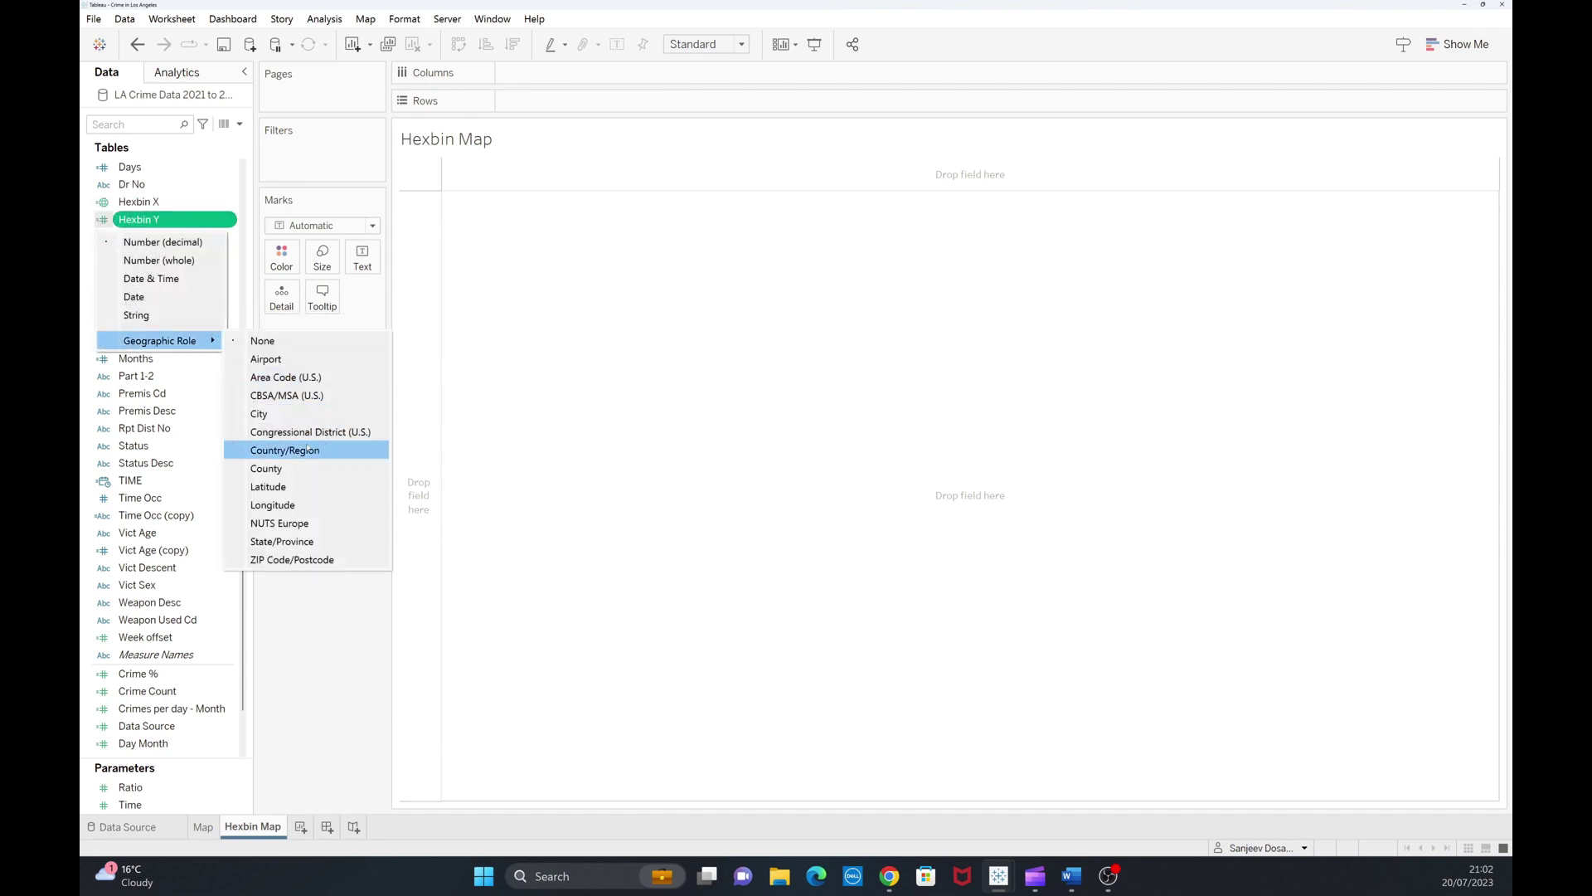
Give Hexbin Y the Latitude role, then put Hexbin X on Columns and Hexbin Y on Rows.
{"action": "left_click", "coordinate": [292, 492]}
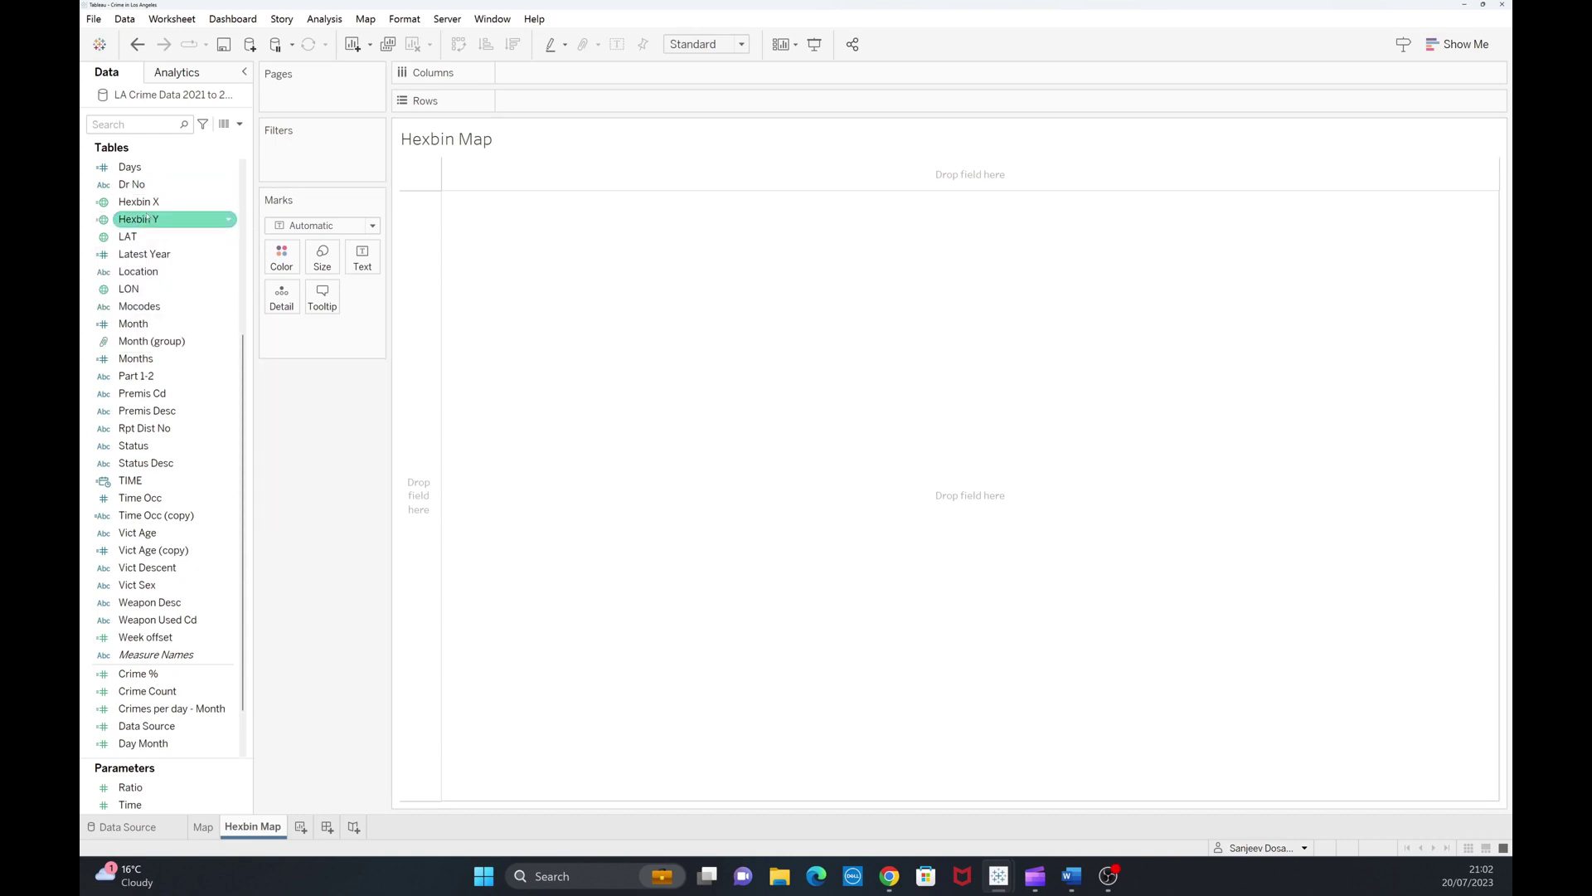
{"action": "double_click", "coordinate": [141, 202]}
{"action": "left_click", "coordinate": [174, 220]}
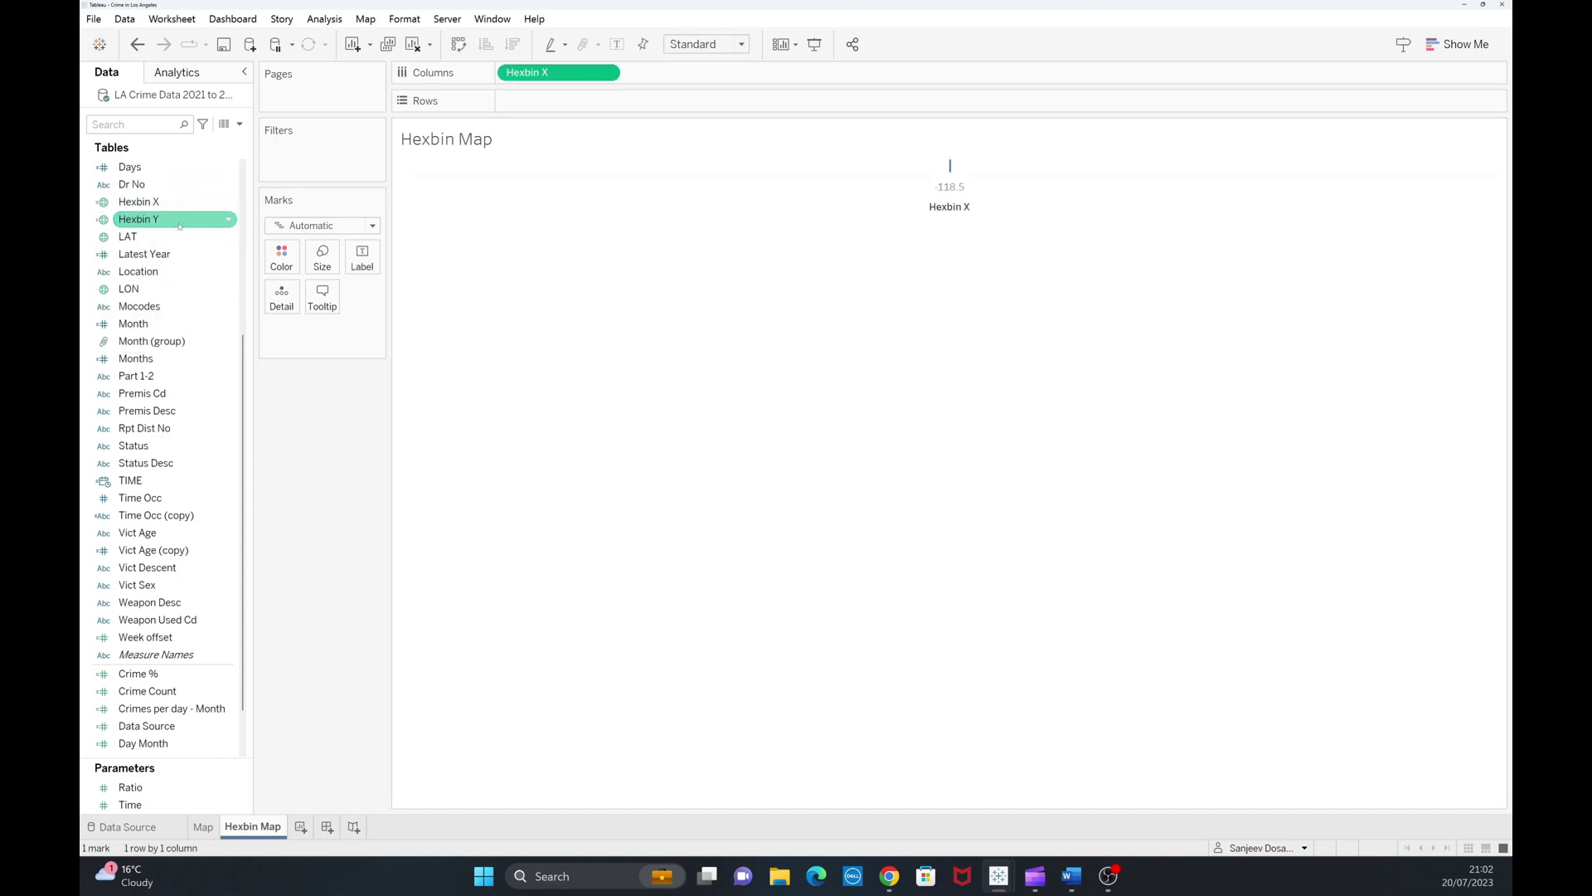
{"action": "double_click", "coordinate": [179, 224]}
{"action": "mouse_move", "coordinate": [950, 492]}
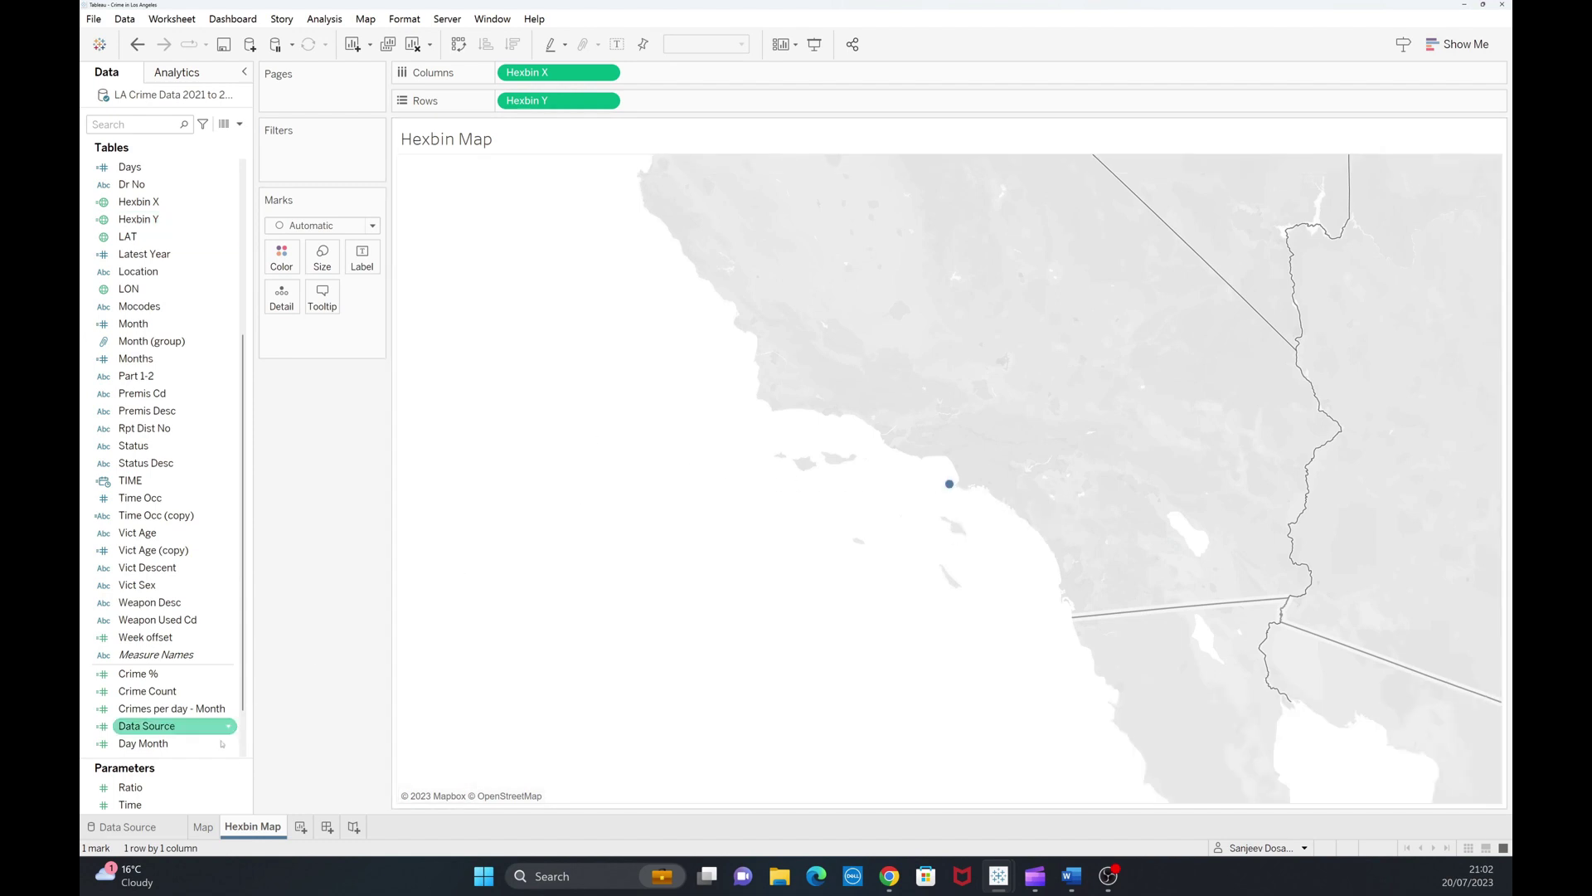
Show the Ratio parameter control on the sheet and set Ratio to 50.
{"action": "right_click", "coordinate": [152, 788]}
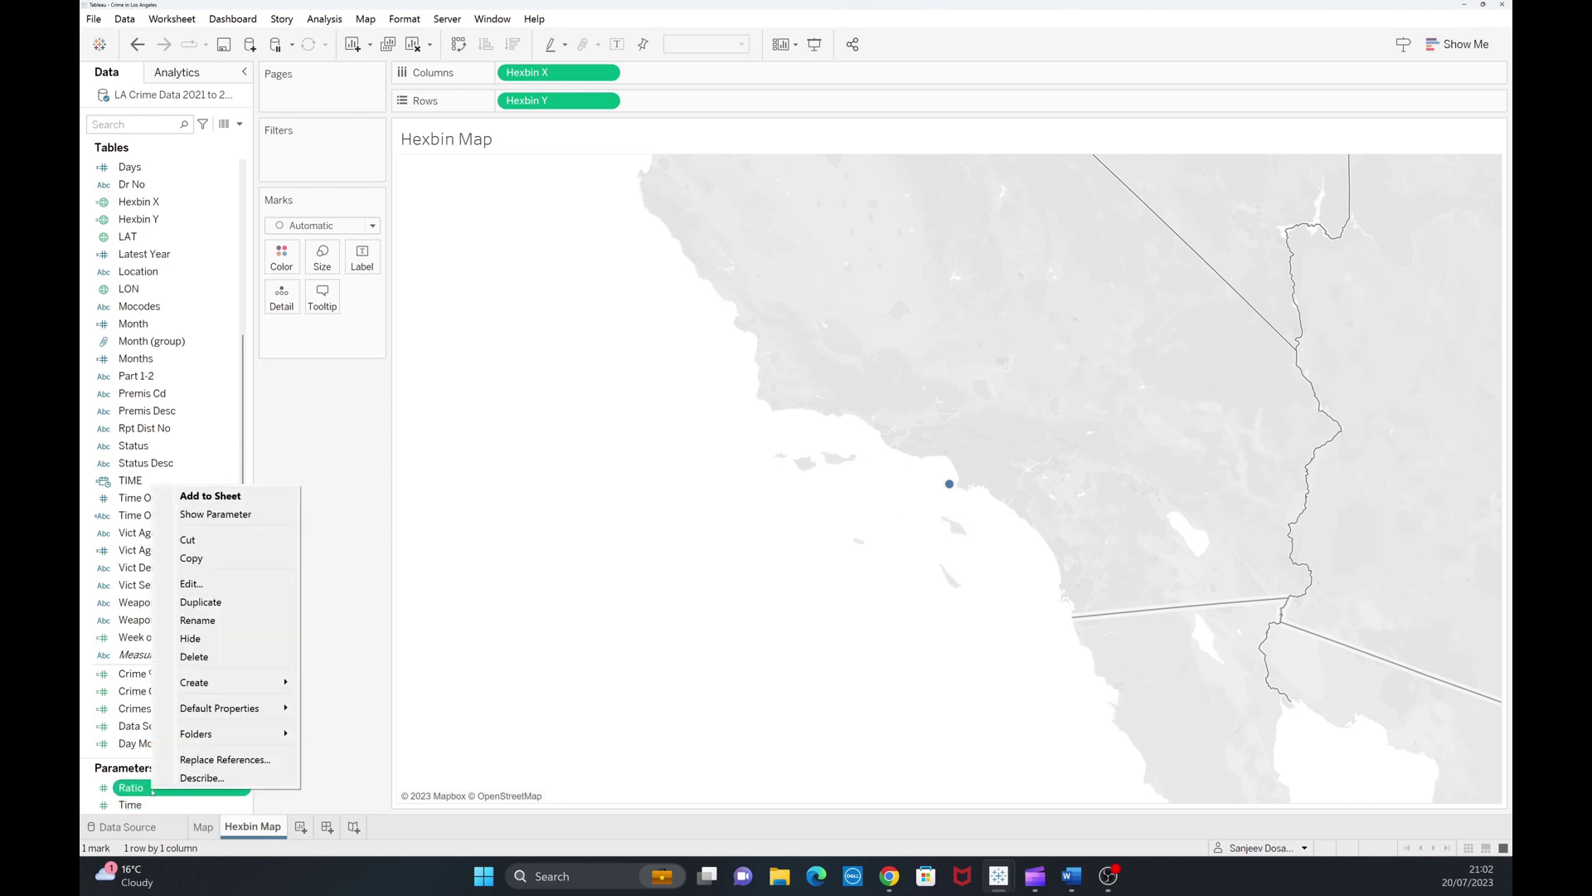
{"action": "left_click", "coordinate": [276, 516]}
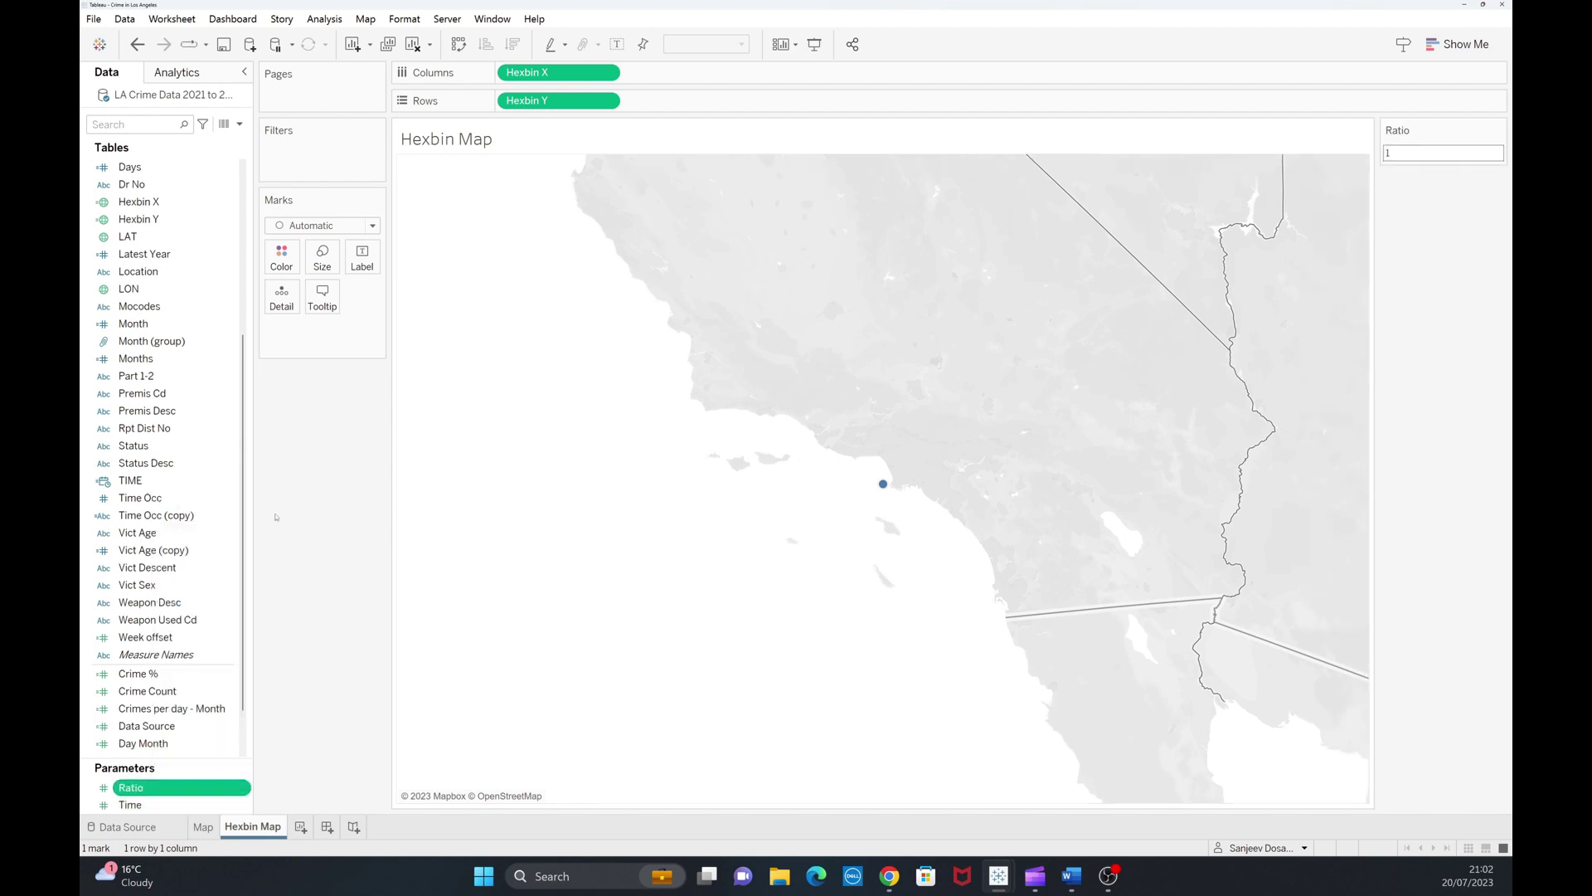
{"action": "left_click", "coordinate": [1400, 155]}
{"action": "key", "text": "BackSpace"}
{"action": "type", "text": "50"}
{"action": "key", "text": "Return"}
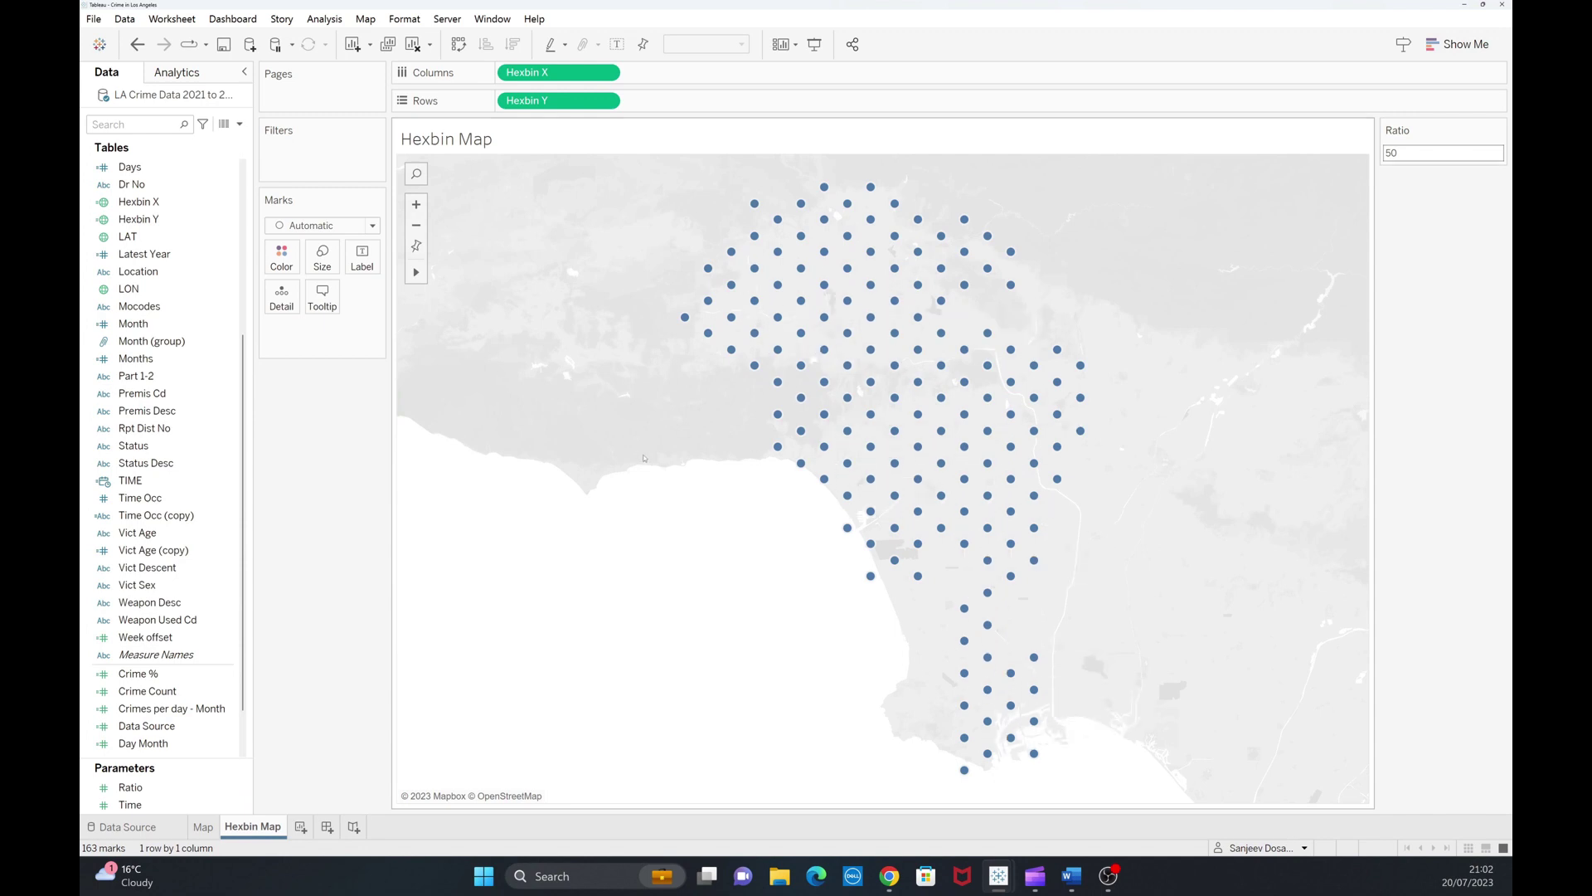
Put Crime ID on Color as a Count, then apply a Rank quick table calculation.
{"action": "scroll", "coordinate": [235, 271], "scroll_direction": "up", "scroll_amount": 4}
{"action": "scroll", "coordinate": [238, 232], "scroll_direction": "up", "scroll_amount": 3}
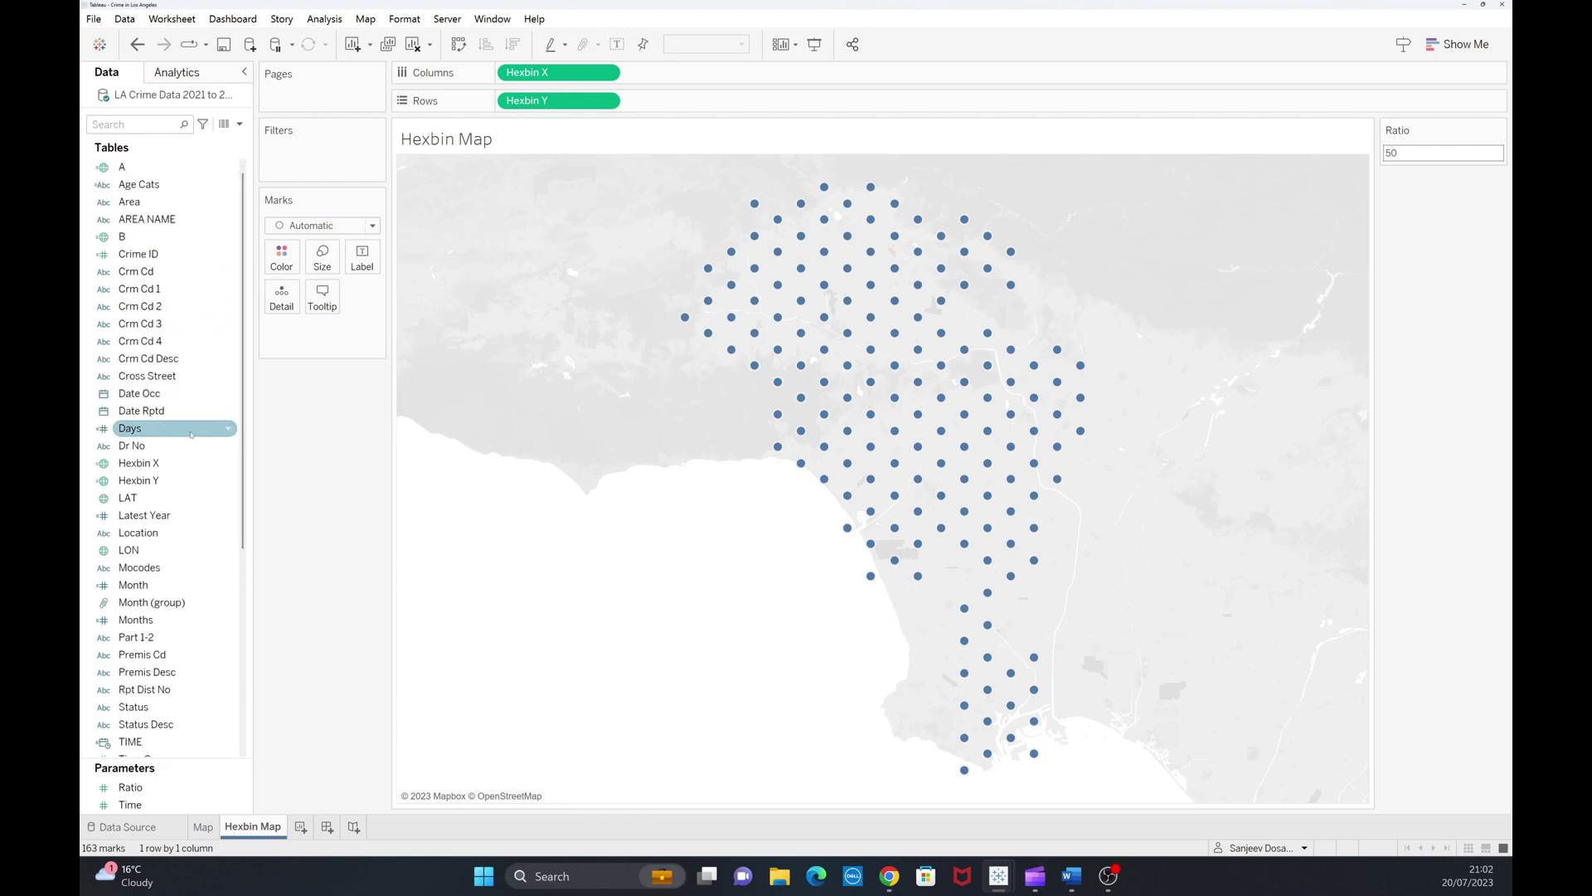
{"action": "left_click_drag", "start_coordinate": [167, 262], "coordinate": [287, 262]}
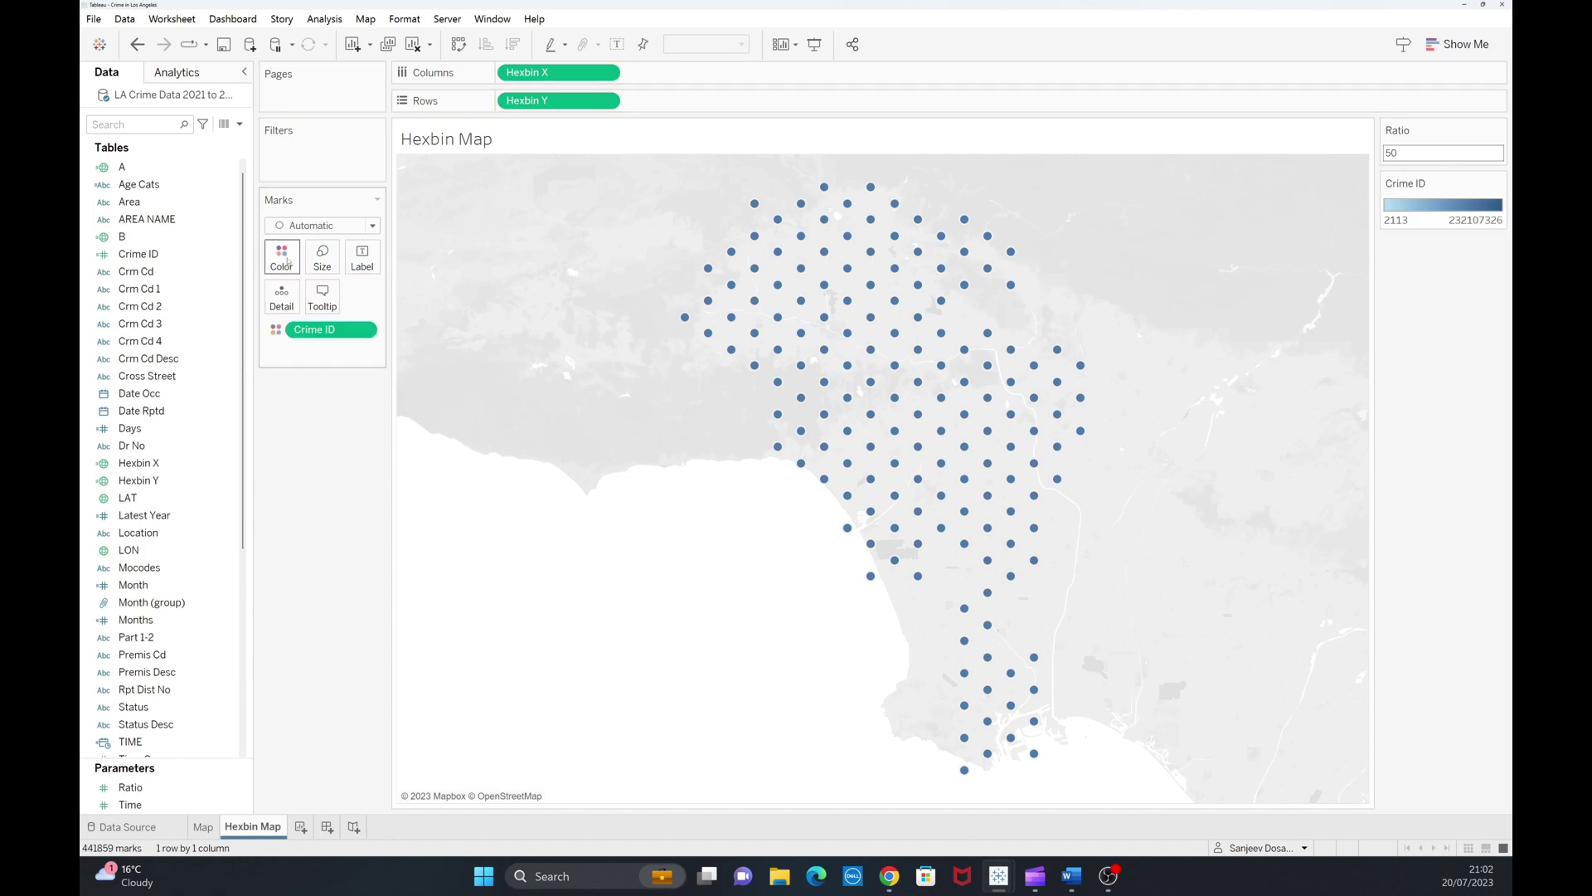
{"action": "right_click", "coordinate": [352, 331]}
{"action": "mouse_move", "coordinate": [485, 491]}
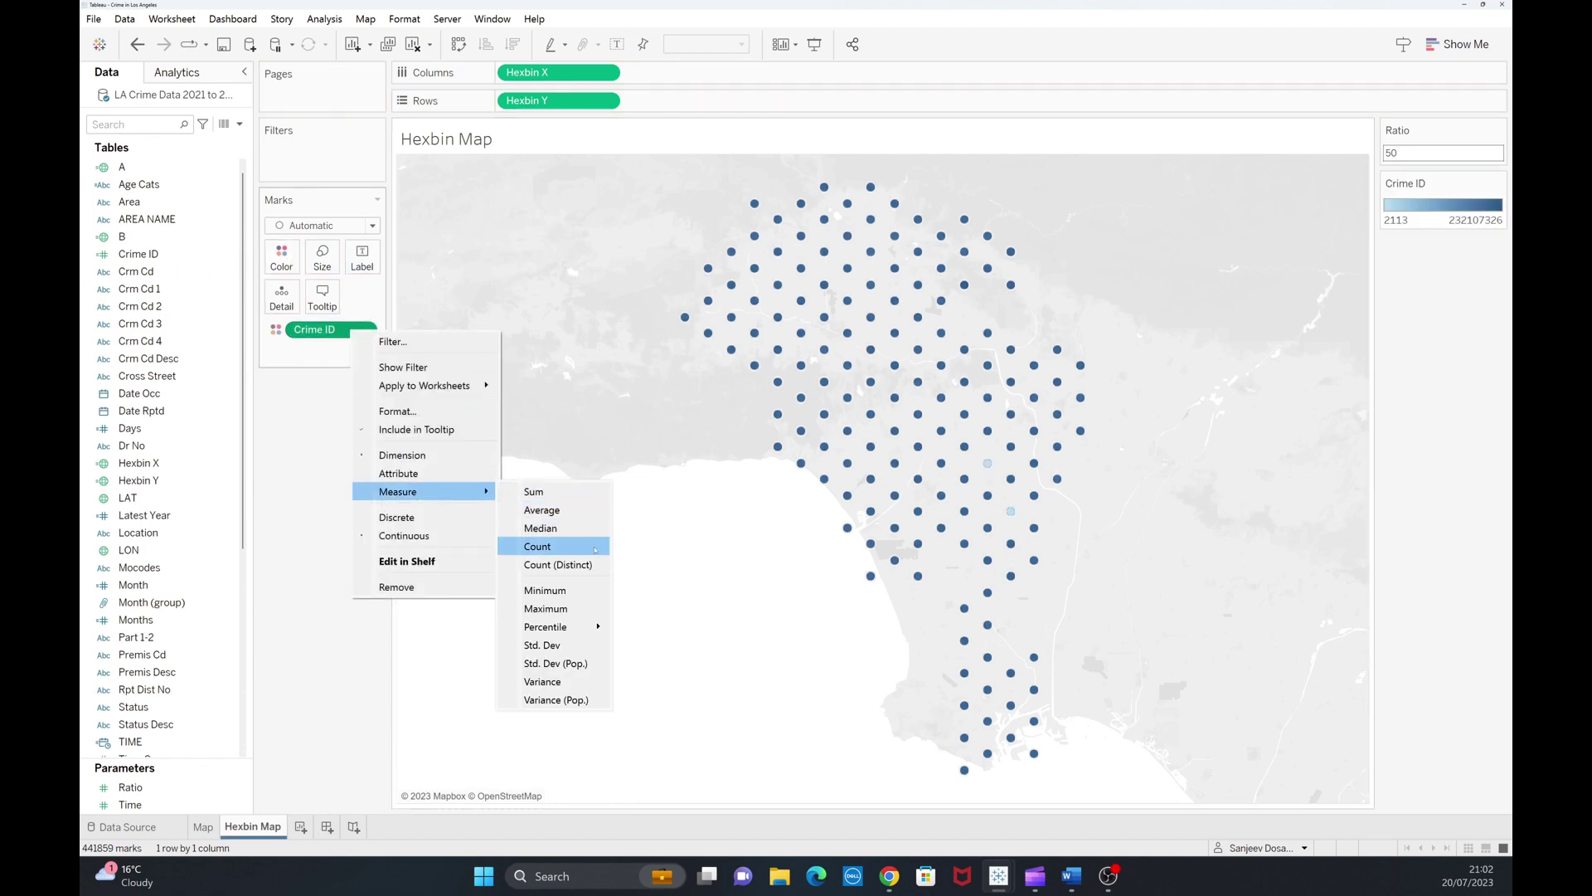
{"action": "left_click", "coordinate": [537, 546]}
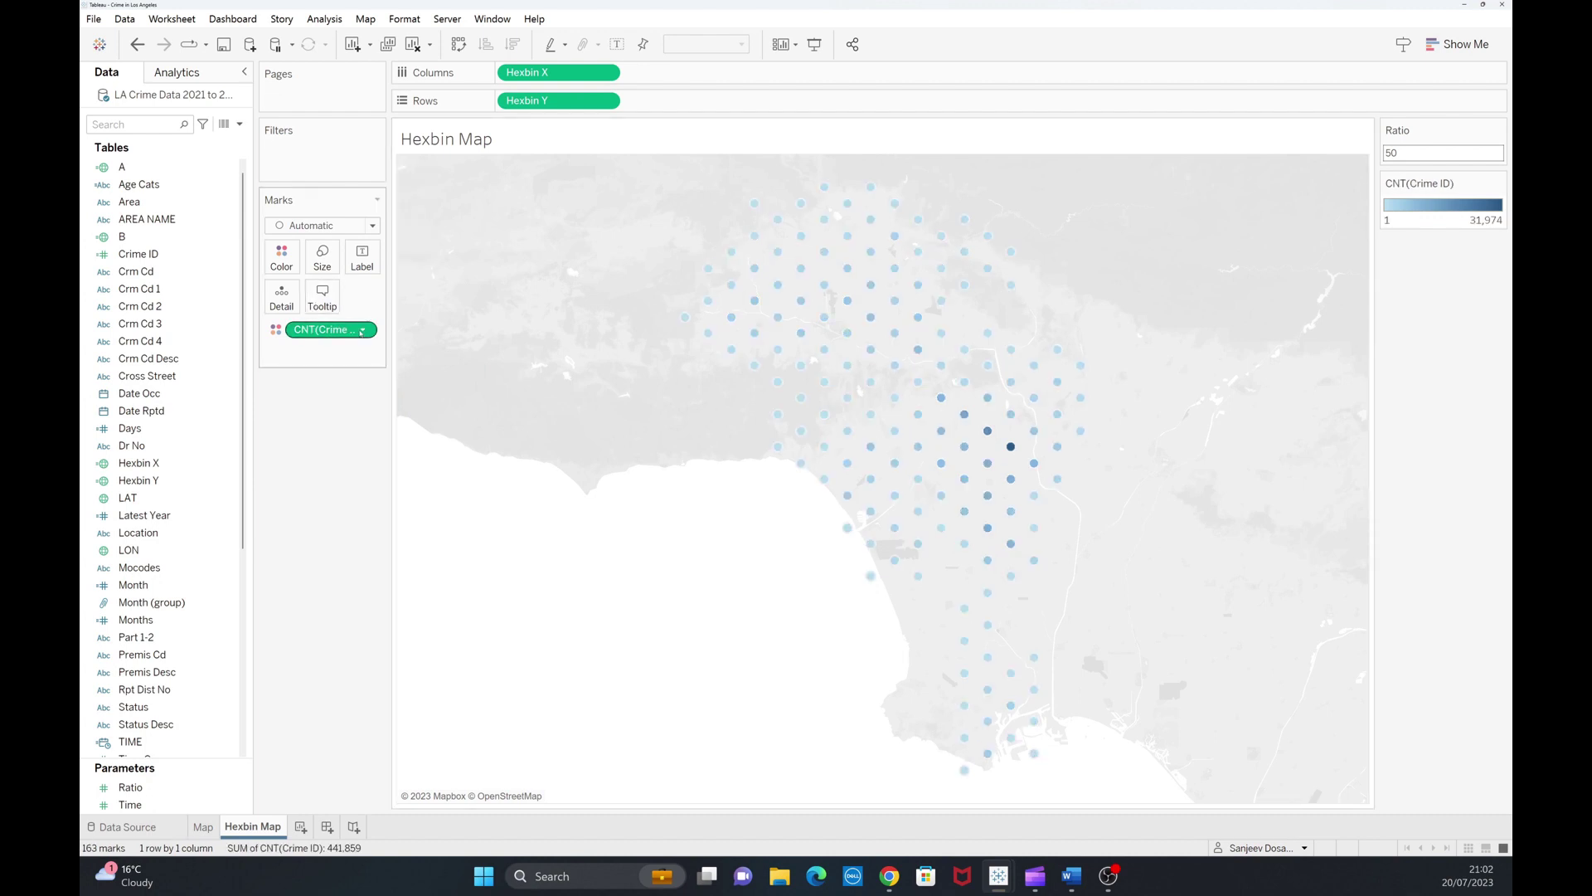
{"action": "right_click", "coordinate": [359, 331]}
{"action": "mouse_move", "coordinate": [447, 607]}
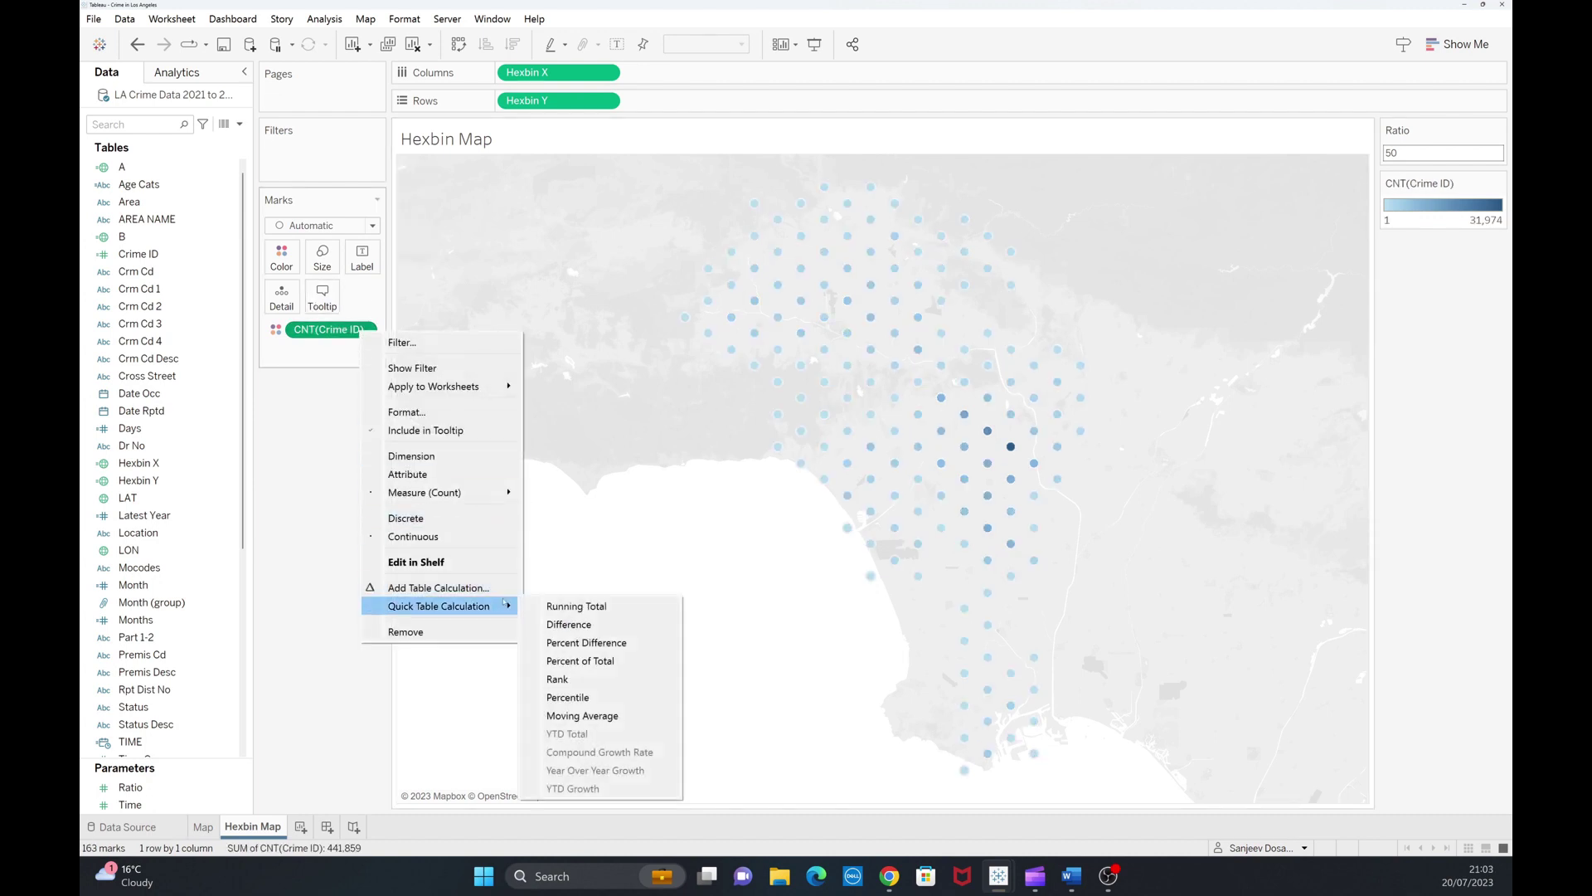
{"action": "left_click", "coordinate": [610, 682]}
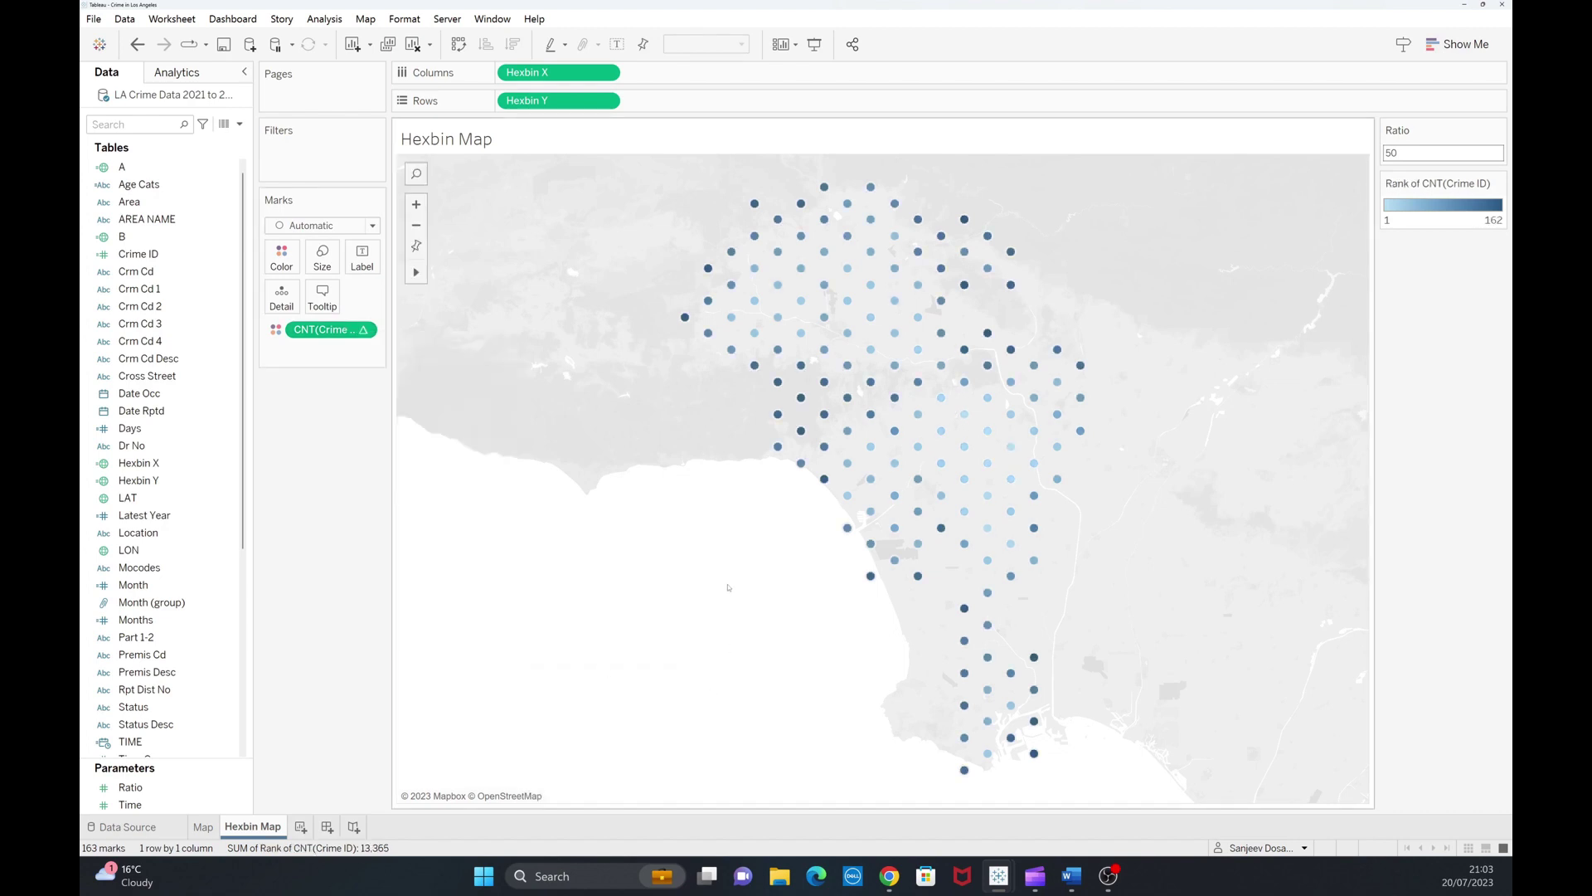
Change the rank colour legend to the Red-Blue Diverging palette.
{"action": "left_click", "coordinate": [281, 257]}
{"action": "left_click", "coordinate": [342, 314]}
{"action": "left_click", "coordinate": [943, 340]}
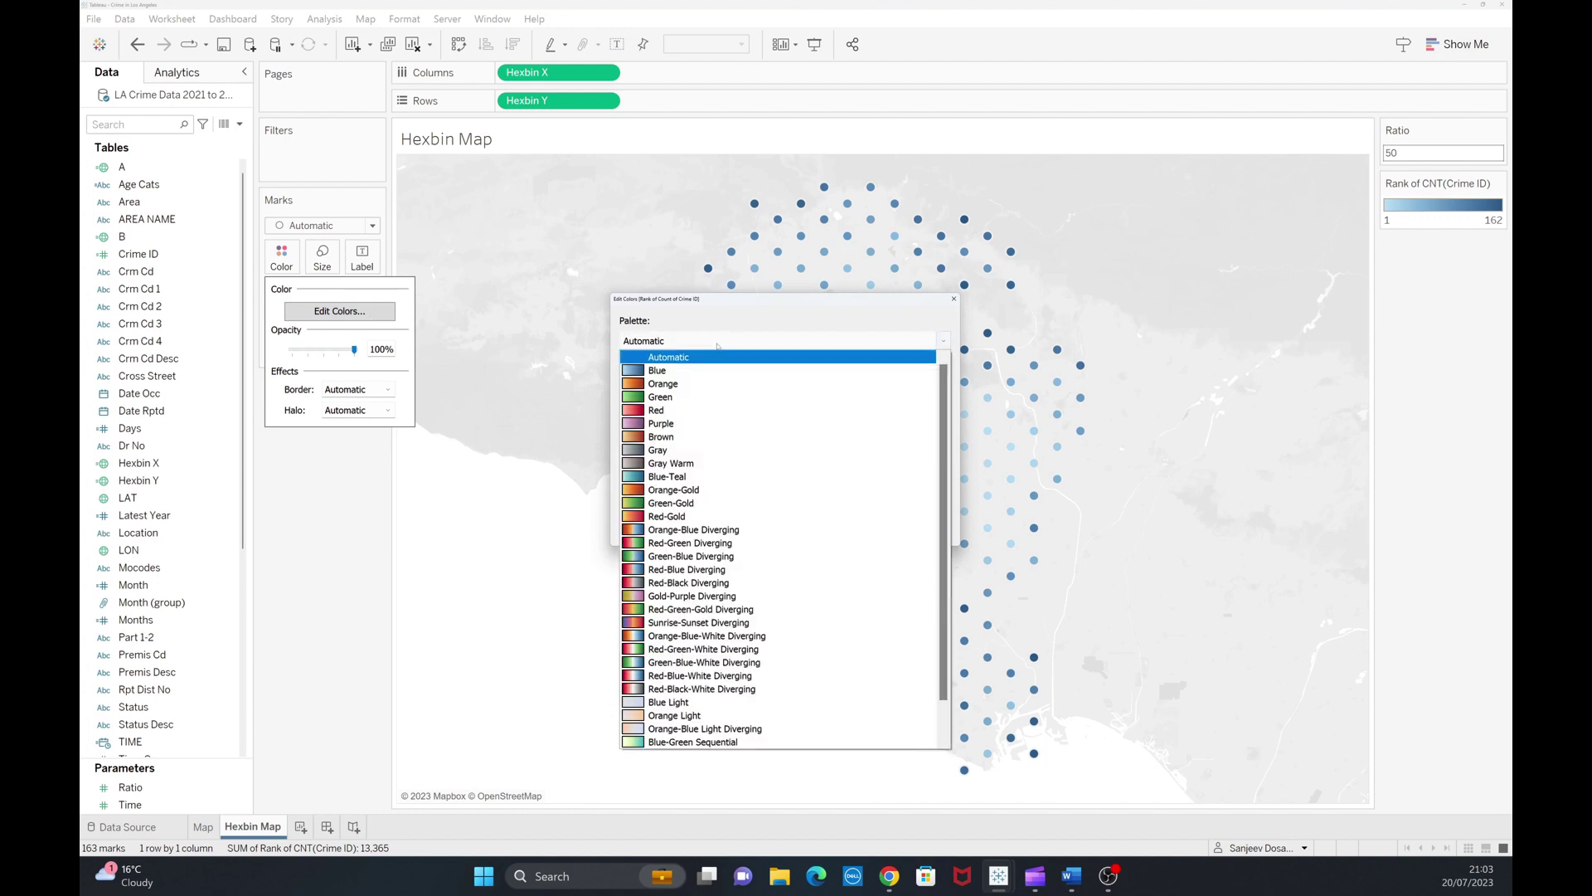
{"action": "left_click", "coordinate": [762, 569]}
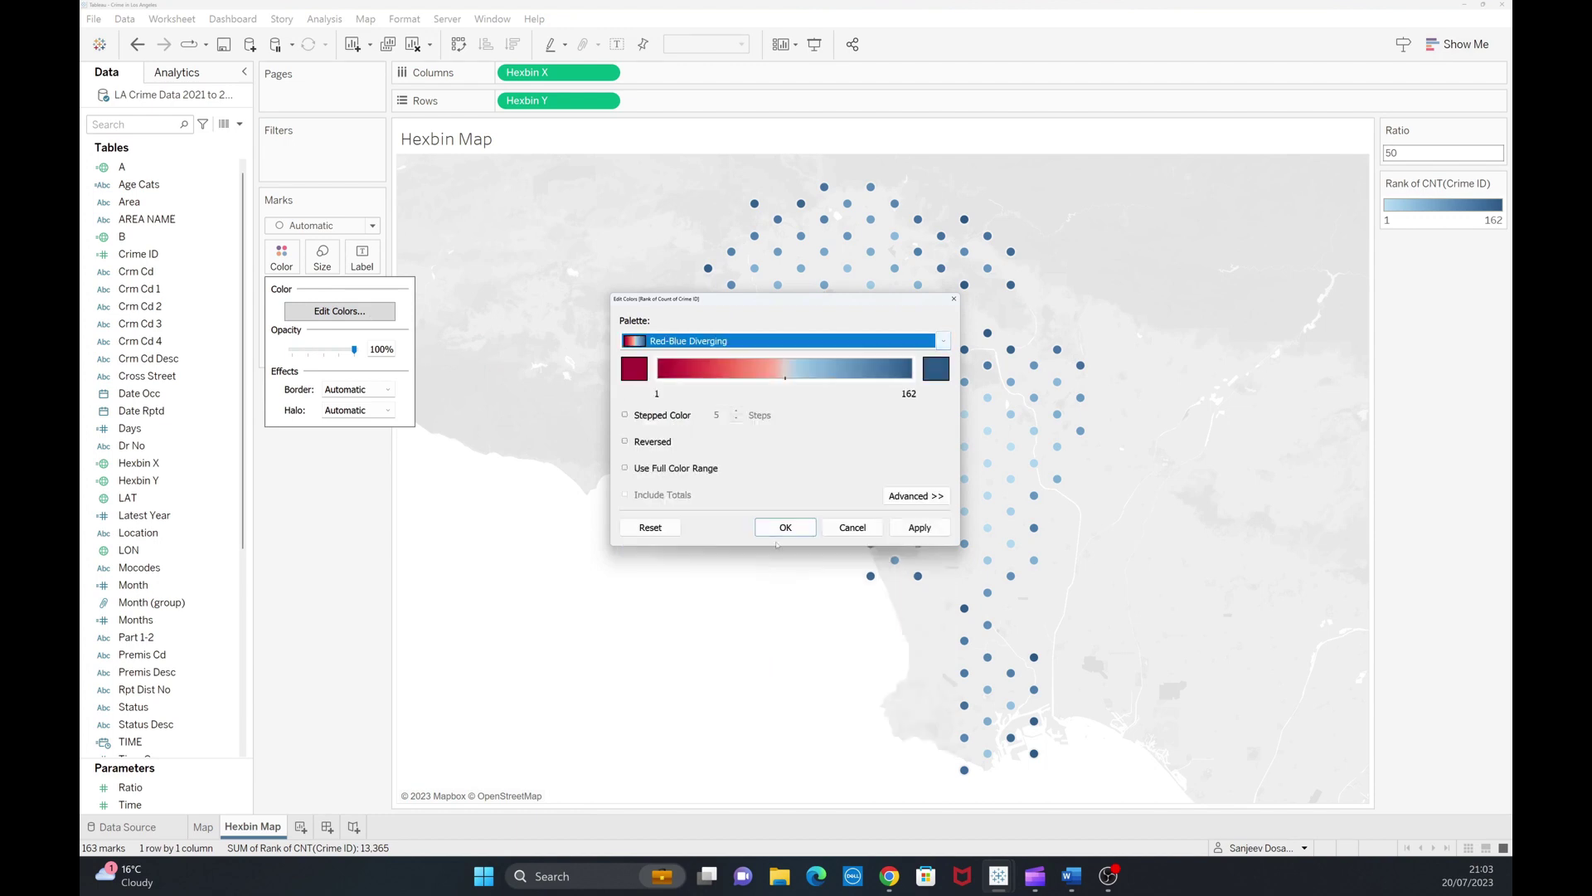
{"action": "left_click", "coordinate": [777, 528]}
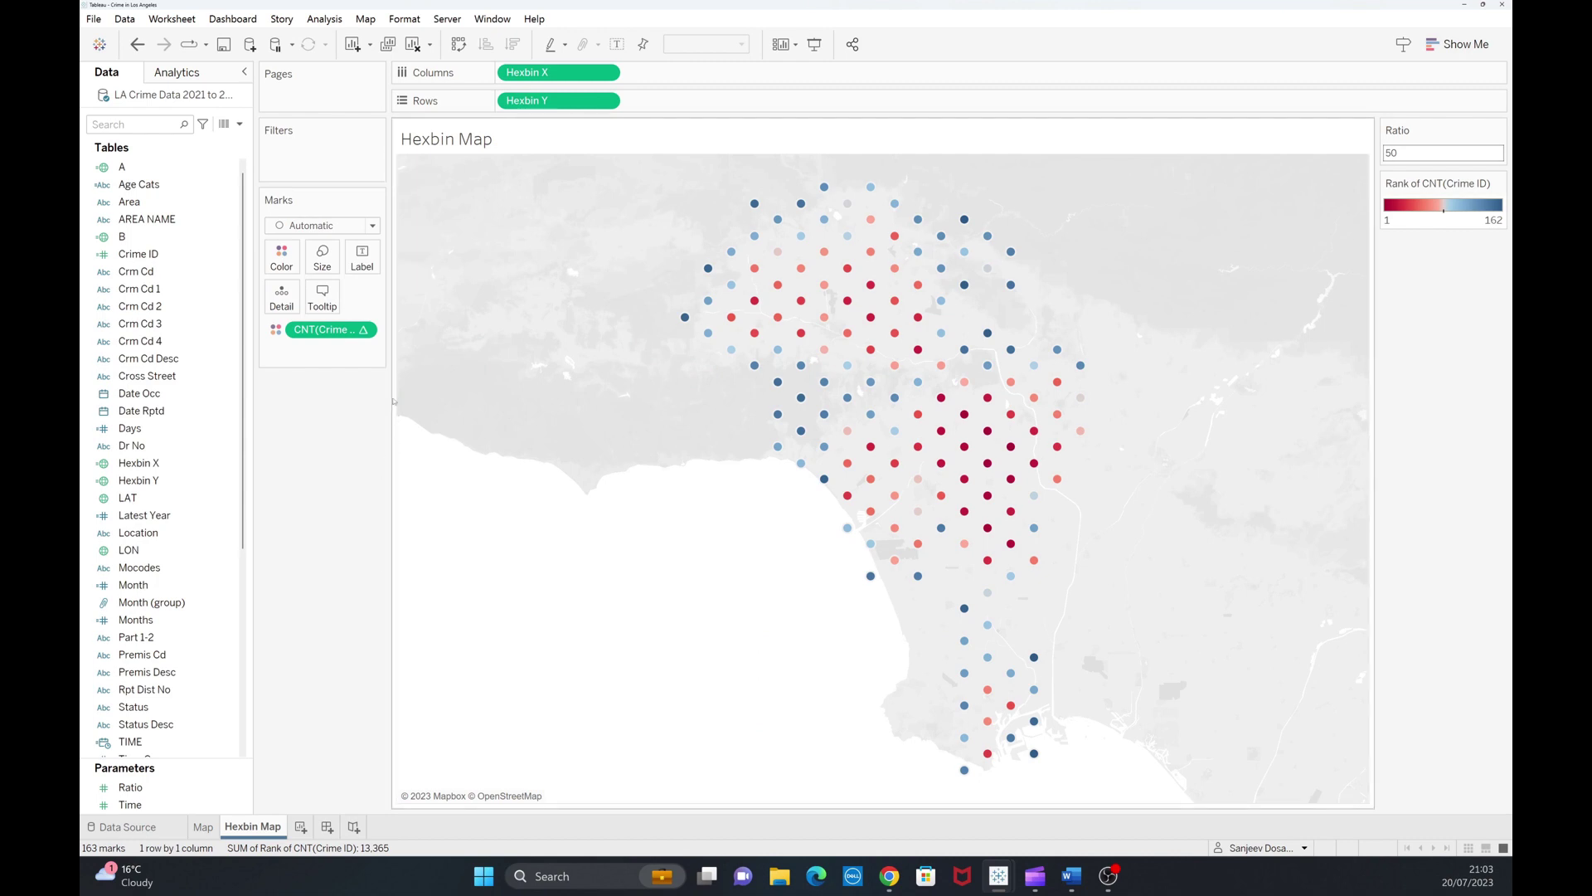
Set the mark type to Shape and assign the hexagon from the Proportions shape palette.
{"action": "left_click", "coordinate": [363, 229]}
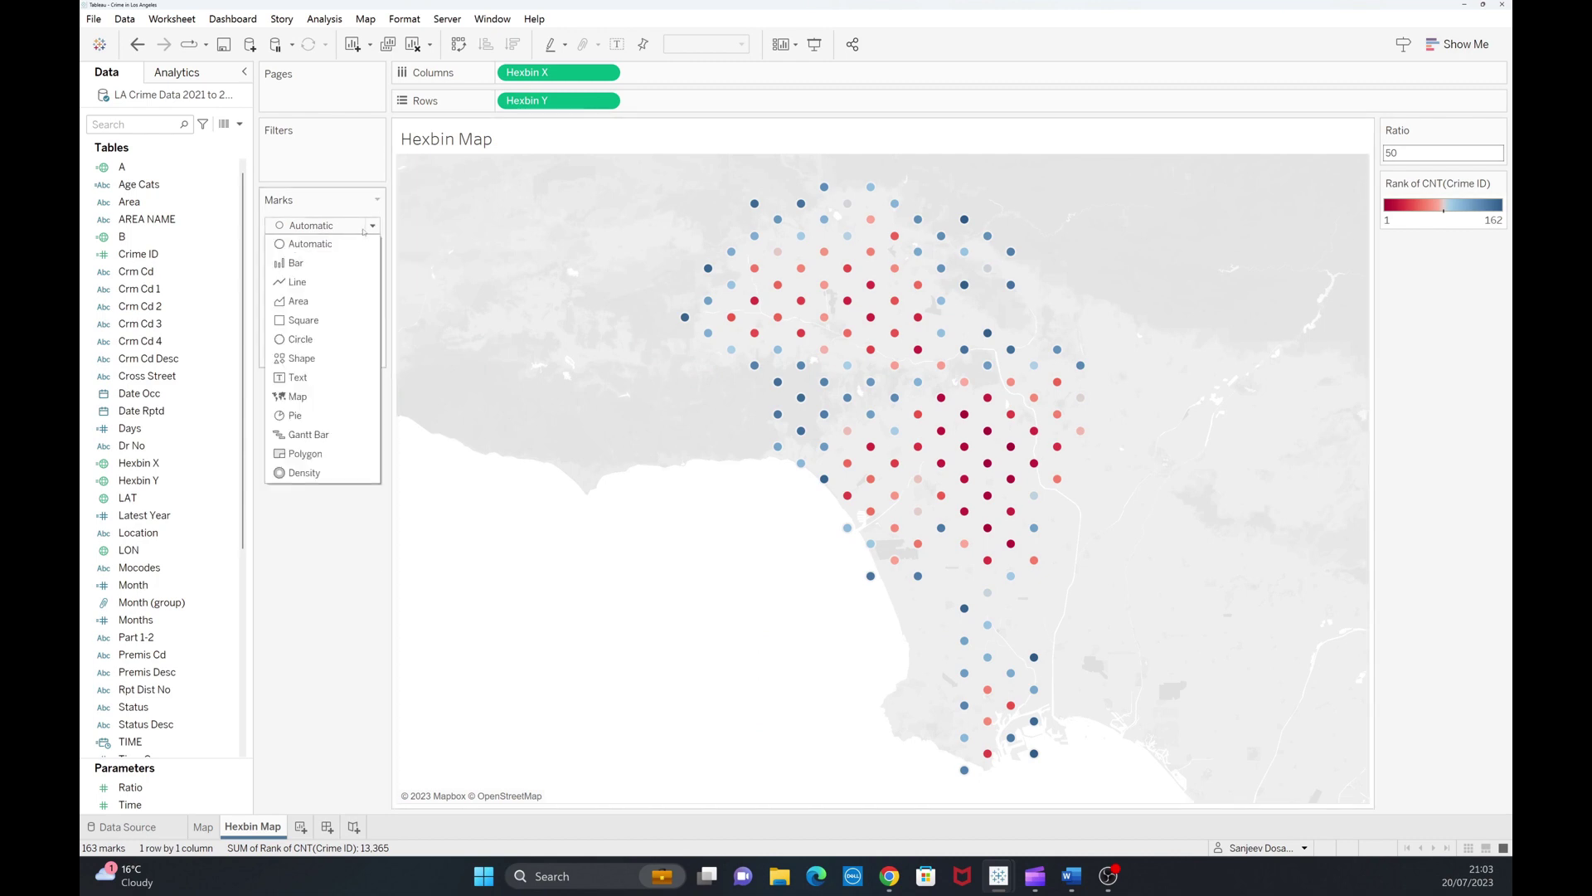
{"action": "left_click", "coordinate": [322, 362]}
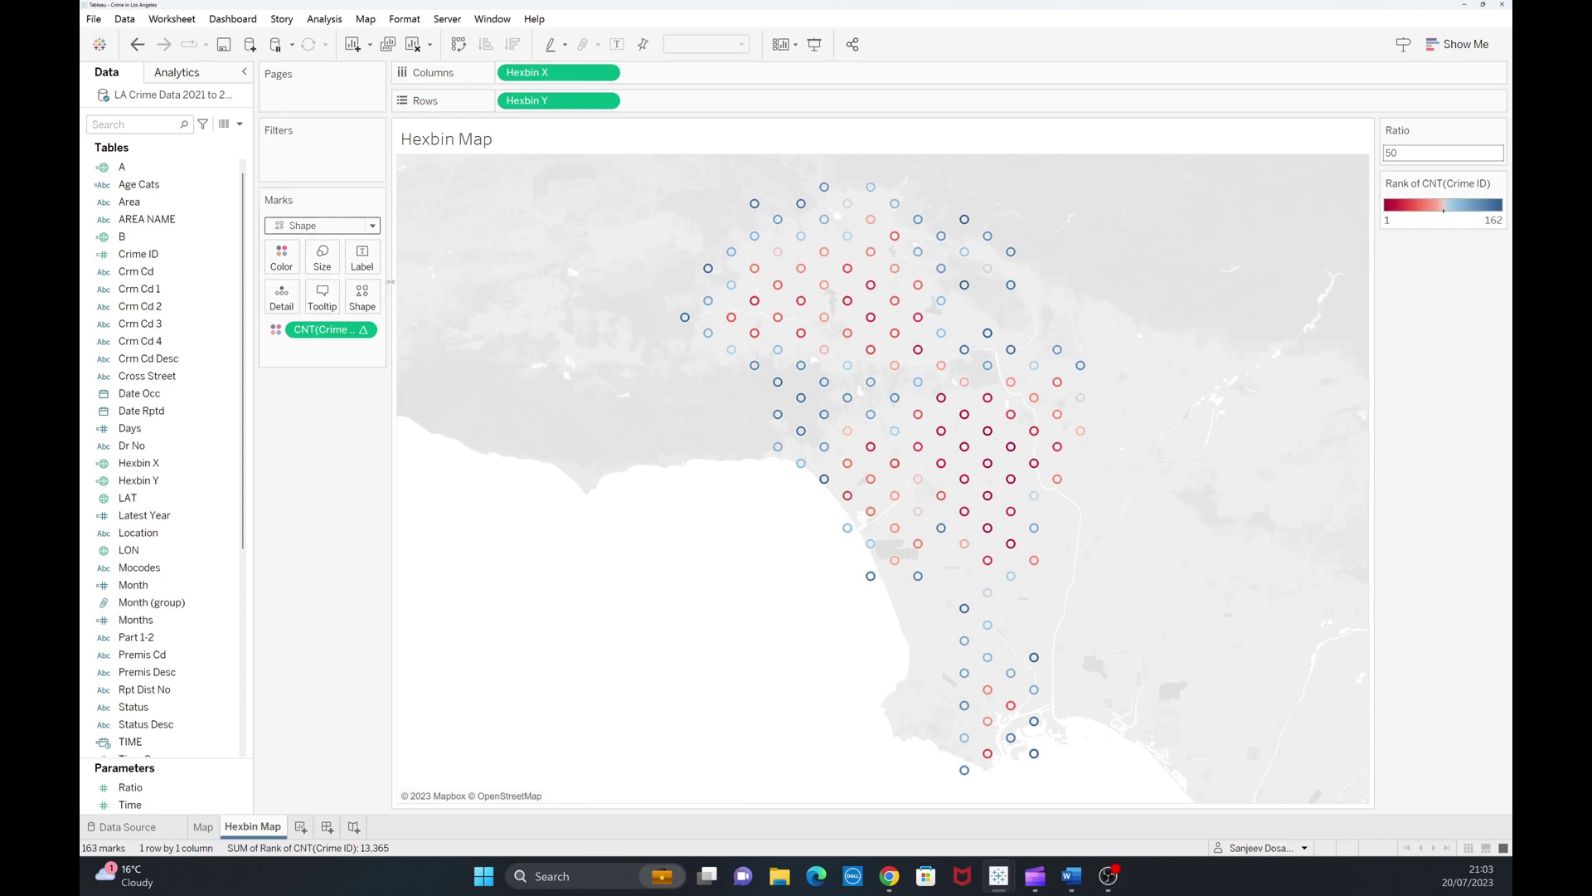
{"action": "left_click", "coordinate": [378, 308]}
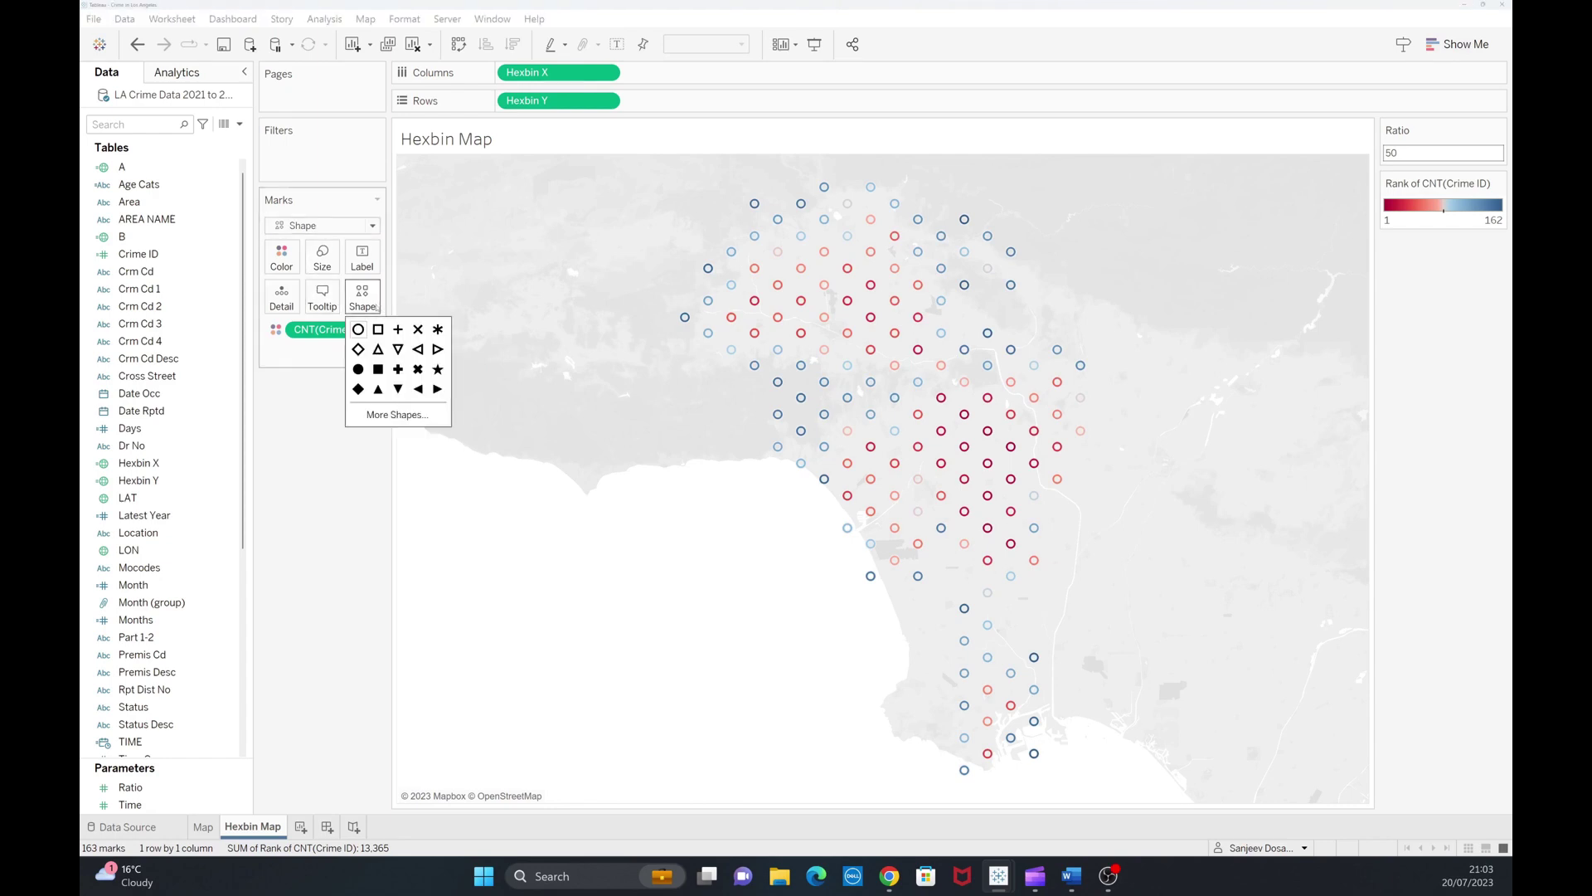
{"action": "left_click", "coordinate": [398, 415]}
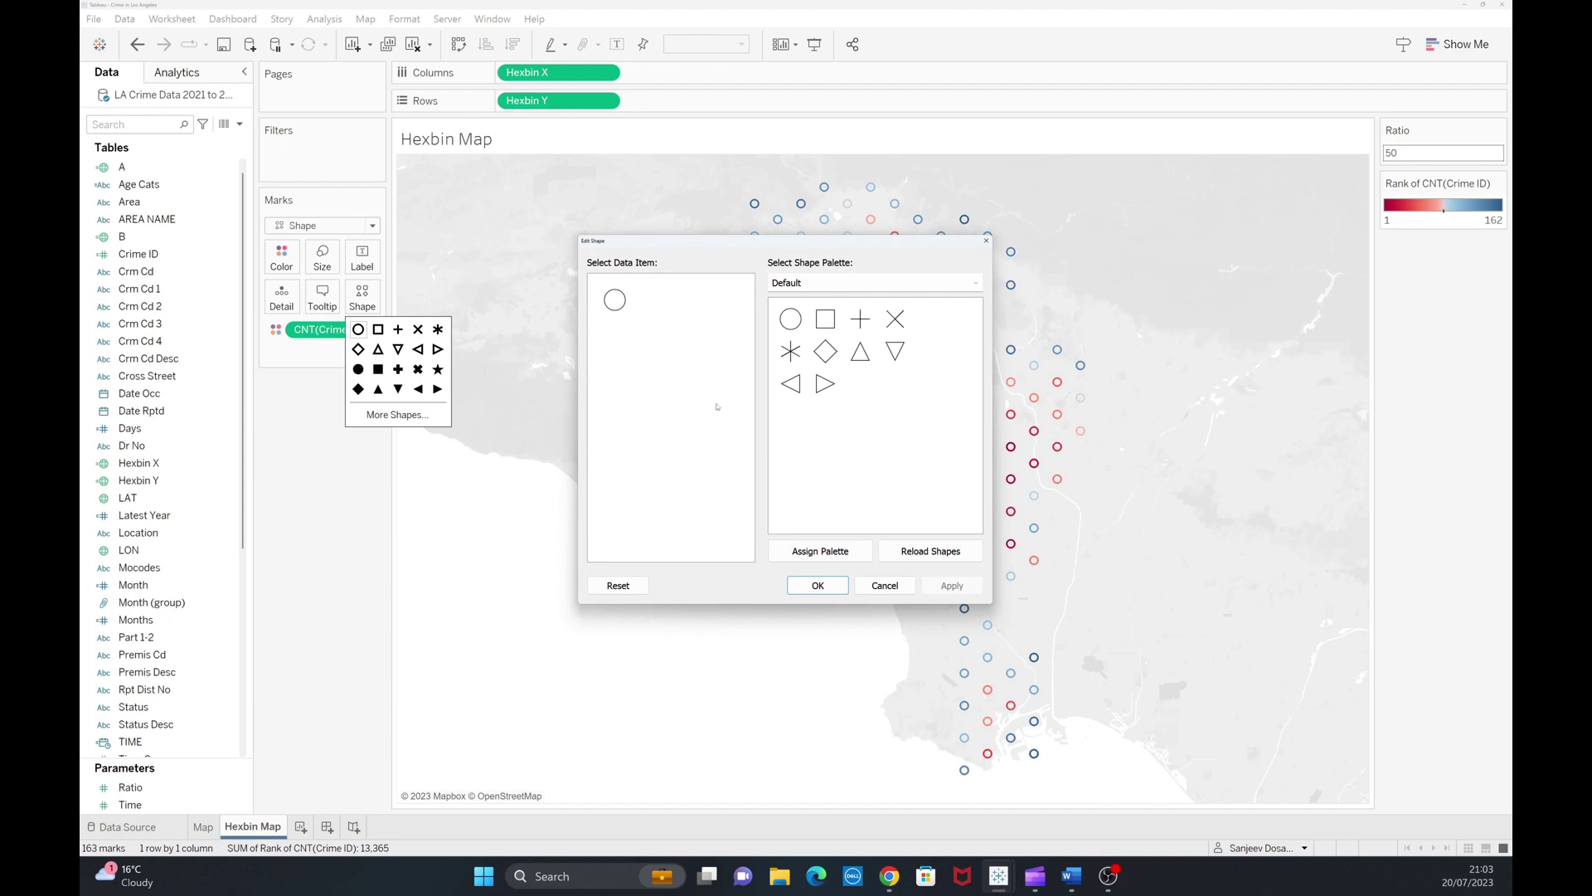
{"action": "left_click", "coordinate": [975, 283]}
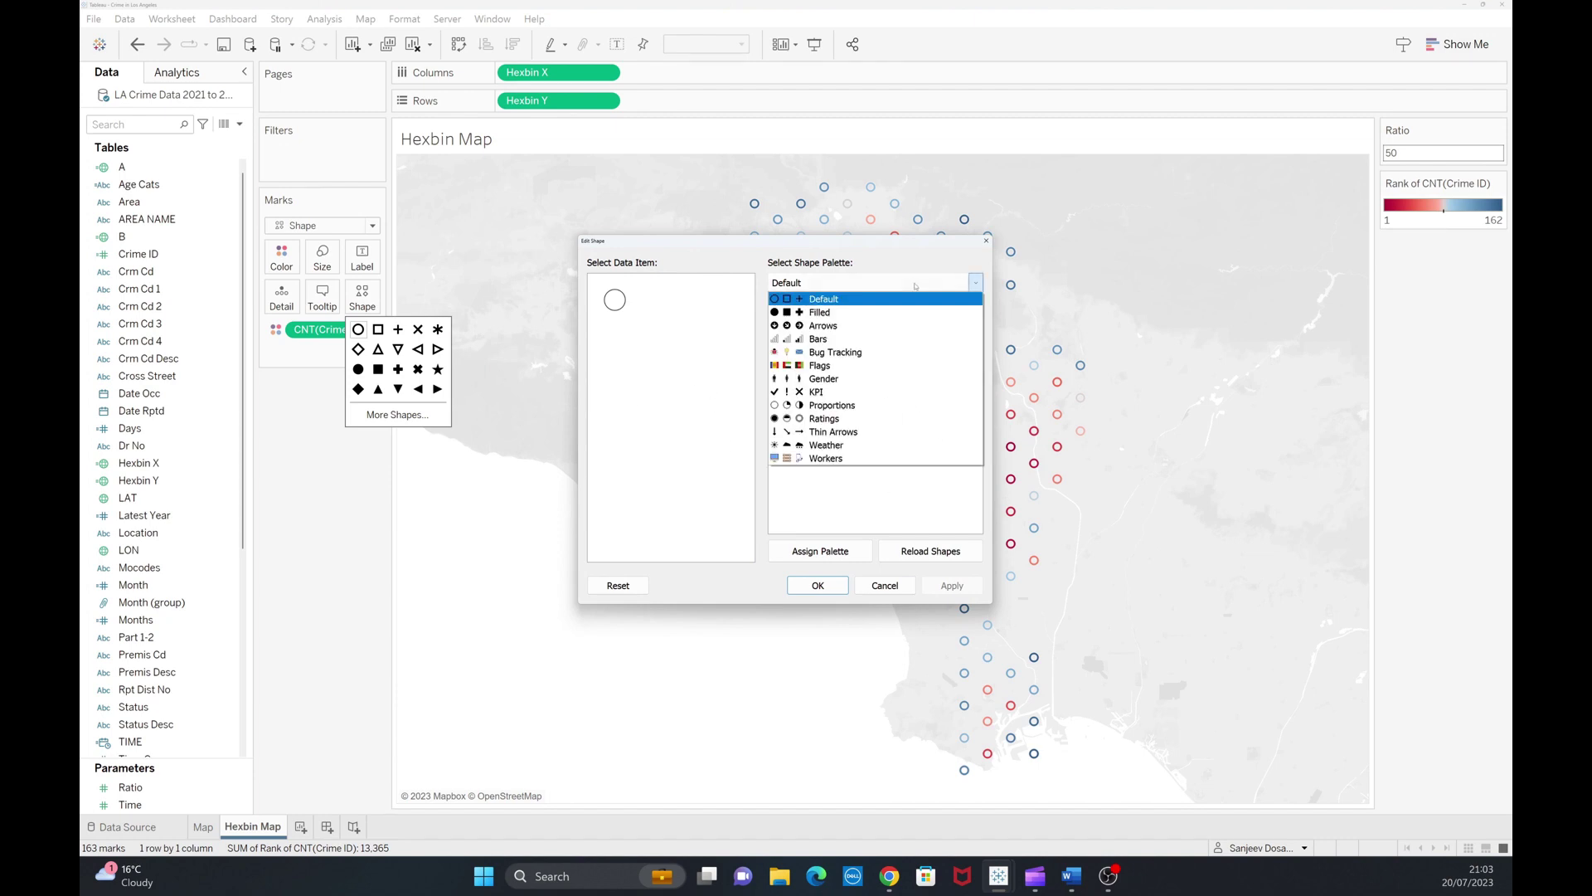
{"action": "left_click", "coordinate": [863, 405]}
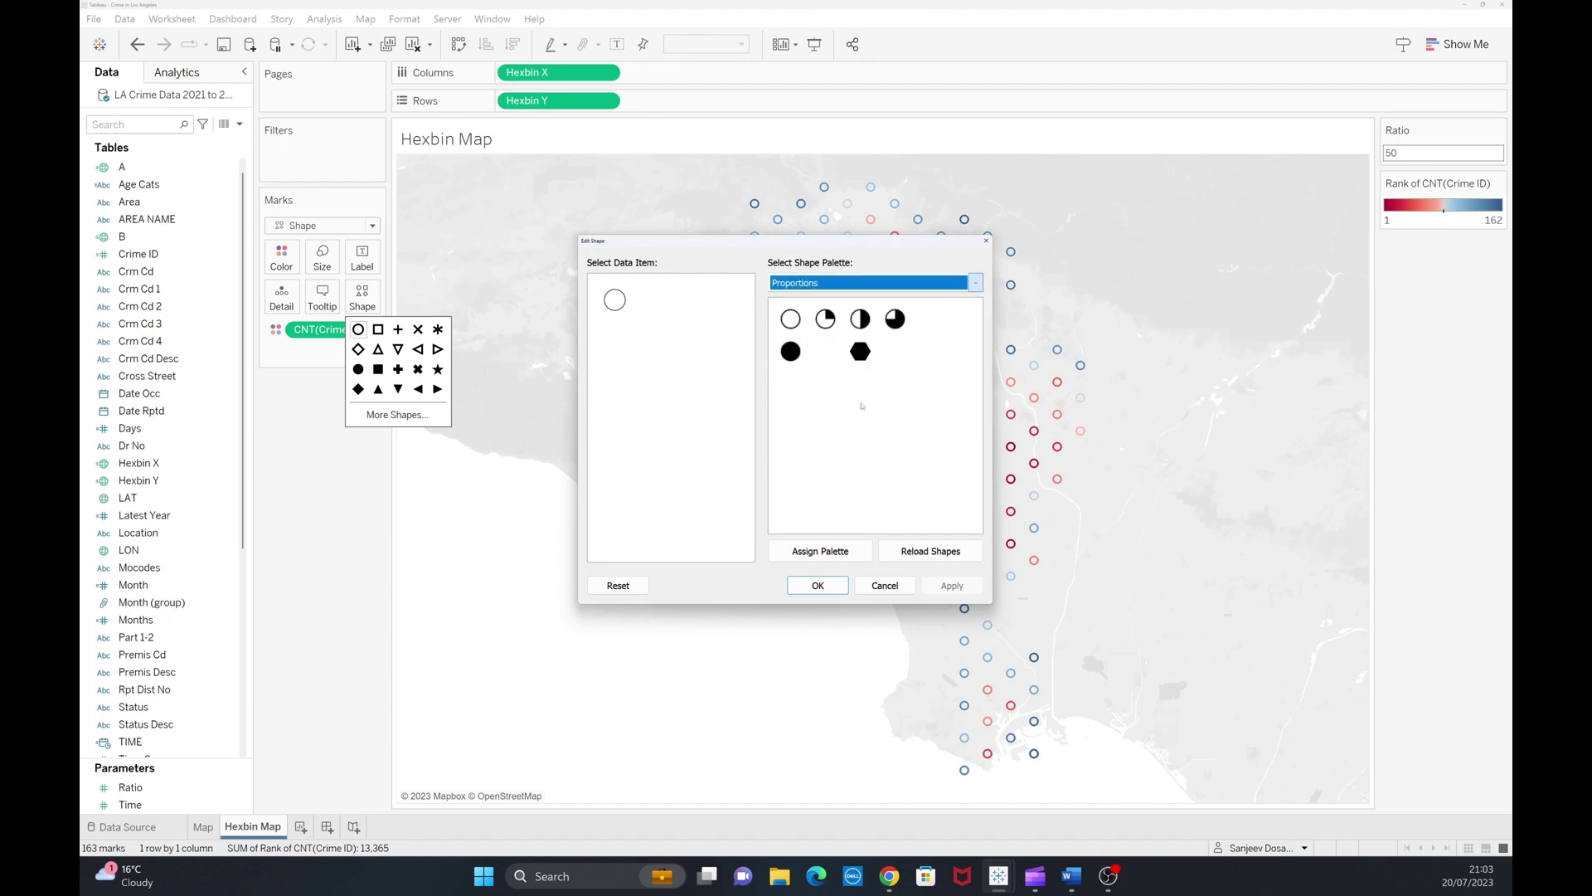
{"action": "left_click", "coordinate": [861, 352]}
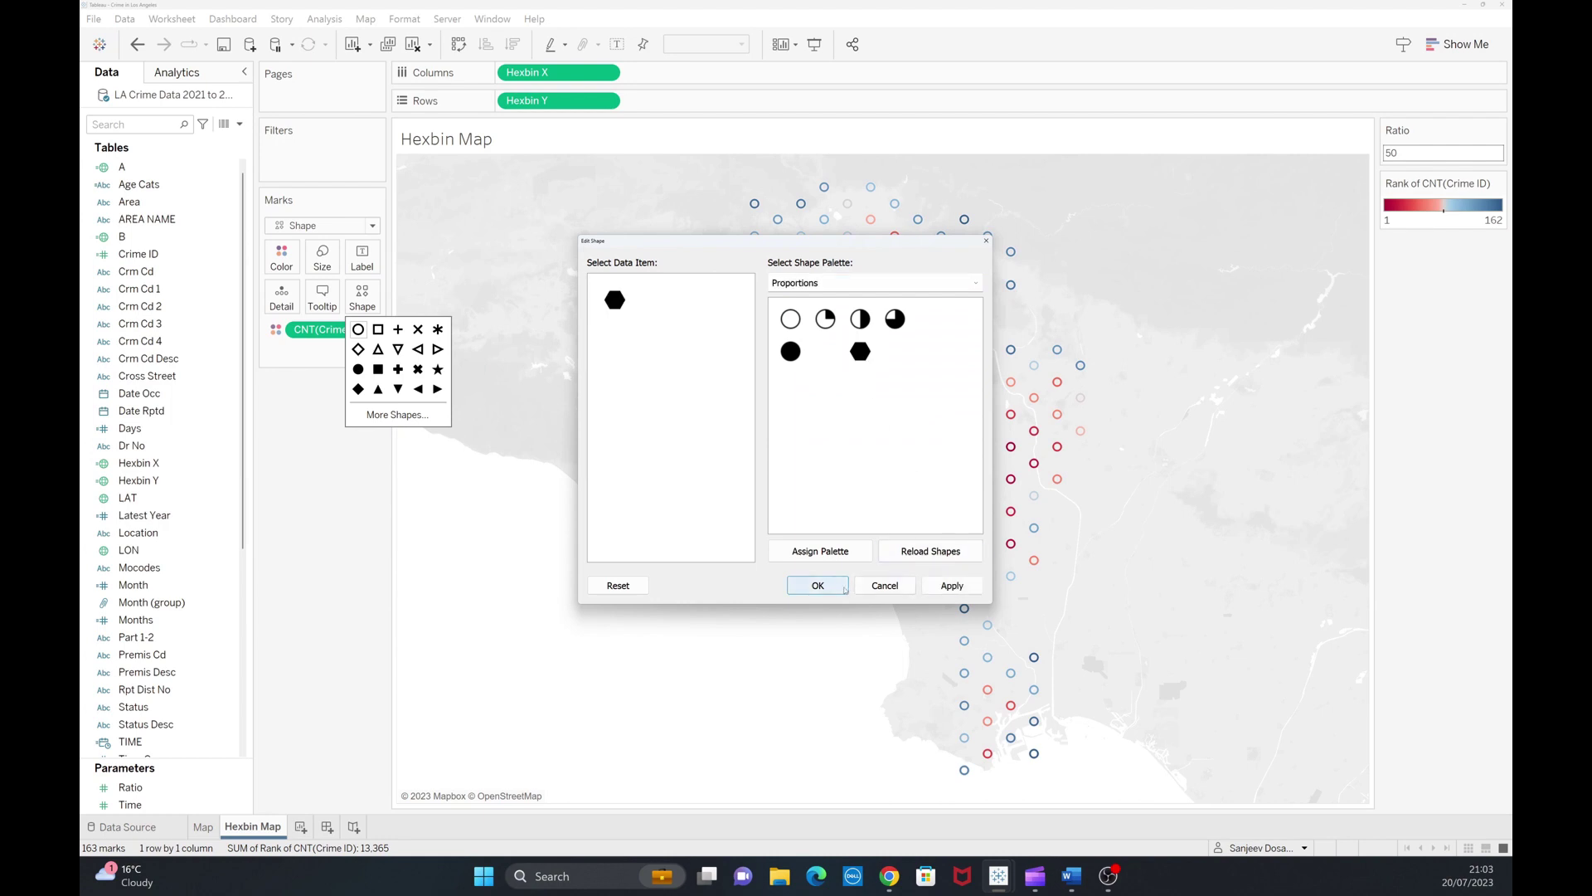
{"action": "left_click", "coordinate": [844, 588]}
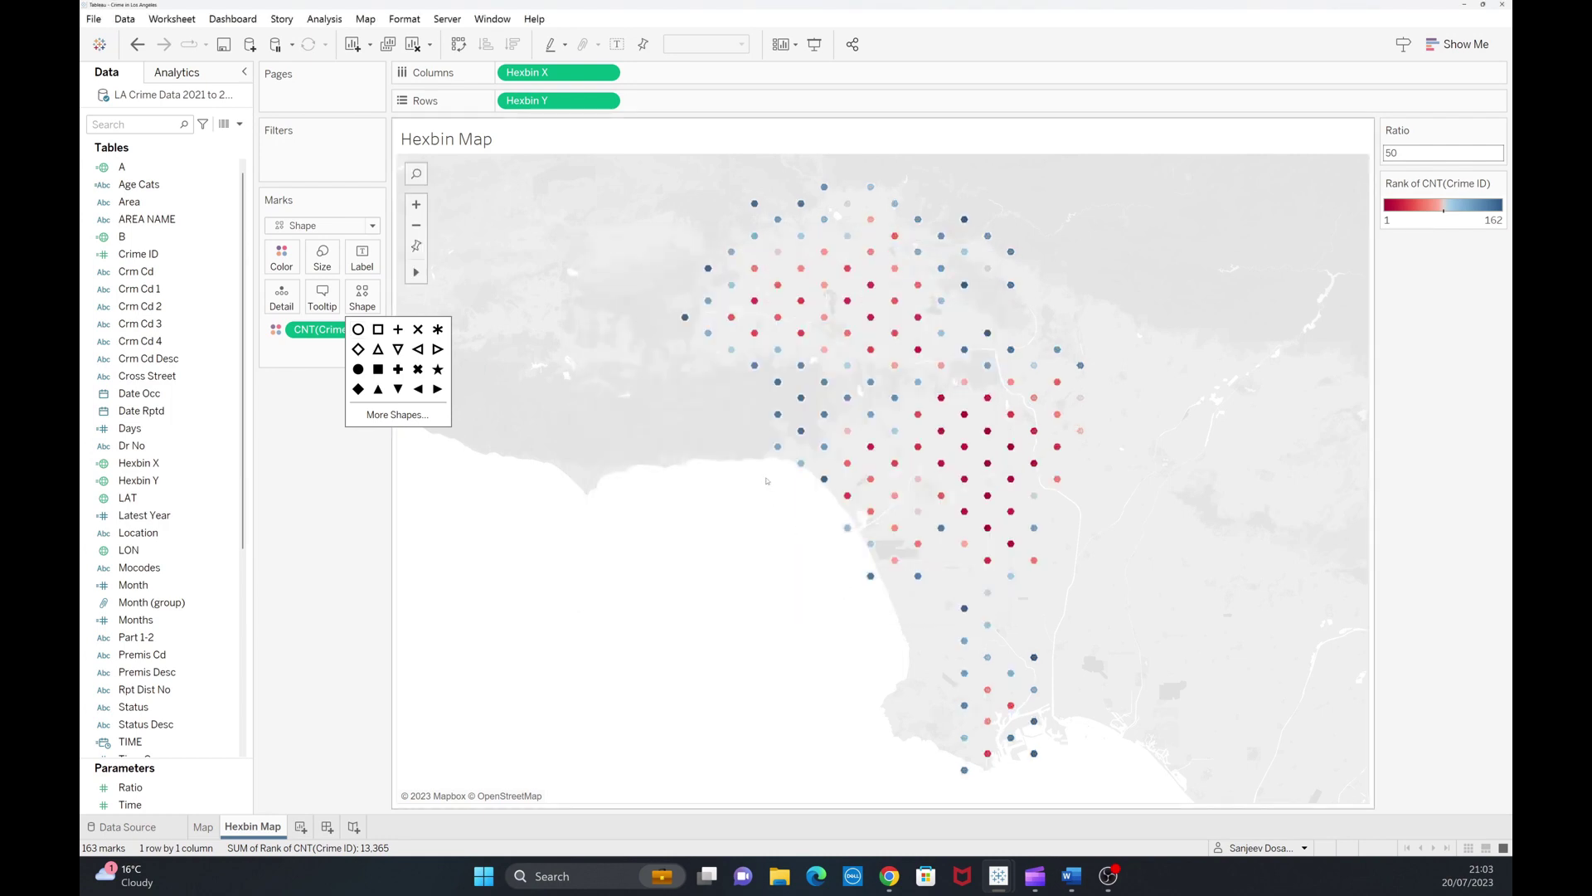
Set the Ratio parameter to 100.
{"action": "left_click", "coordinate": [744, 467]}
{"action": "mouse_move", "coordinate": [837, 438]}
{"action": "left_click", "coordinate": [1413, 155]}
{"action": "type", "text": "1"}
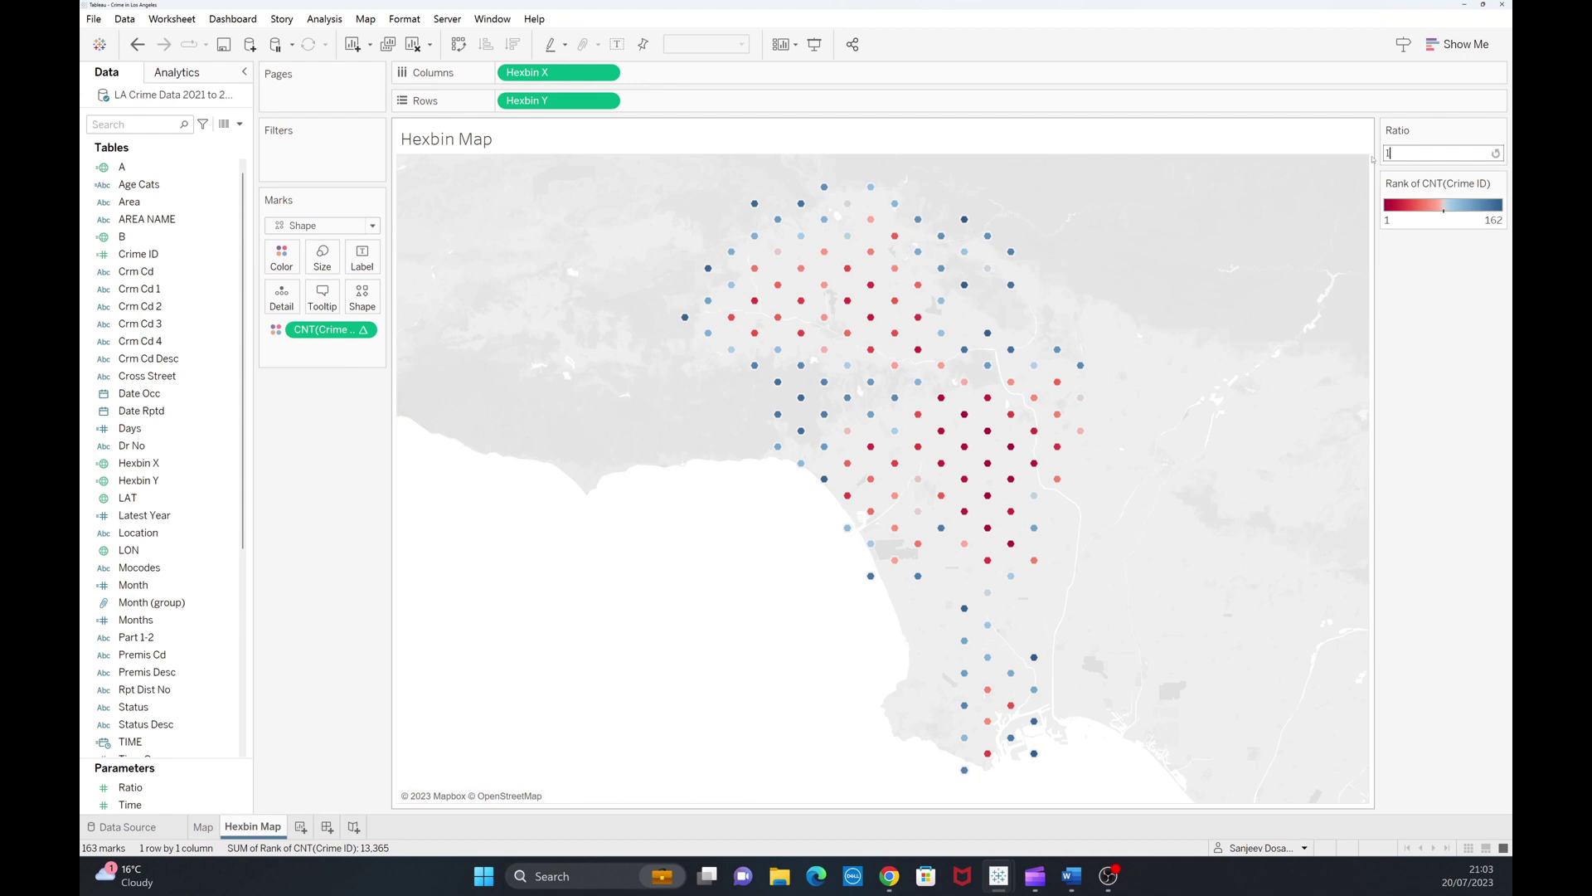
{"action": "type", "text": "00"}
{"action": "key", "text": "Return"}
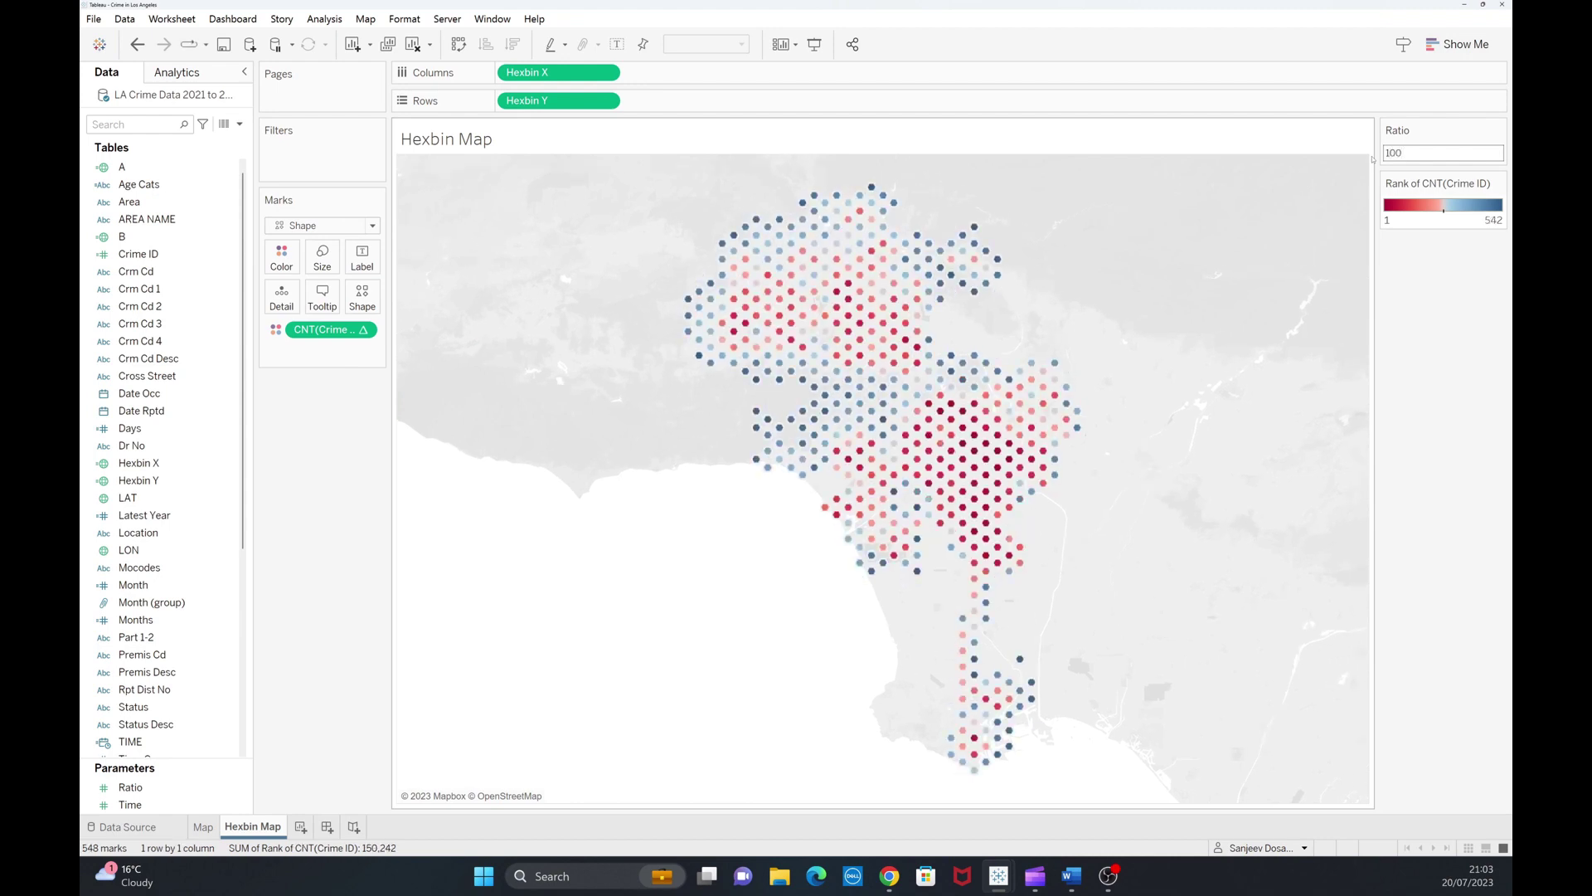
Enlarge the hexagon mark size until the 548 hexagons nearly touch across Los Angeles.
{"action": "left_click", "coordinate": [322, 257]}
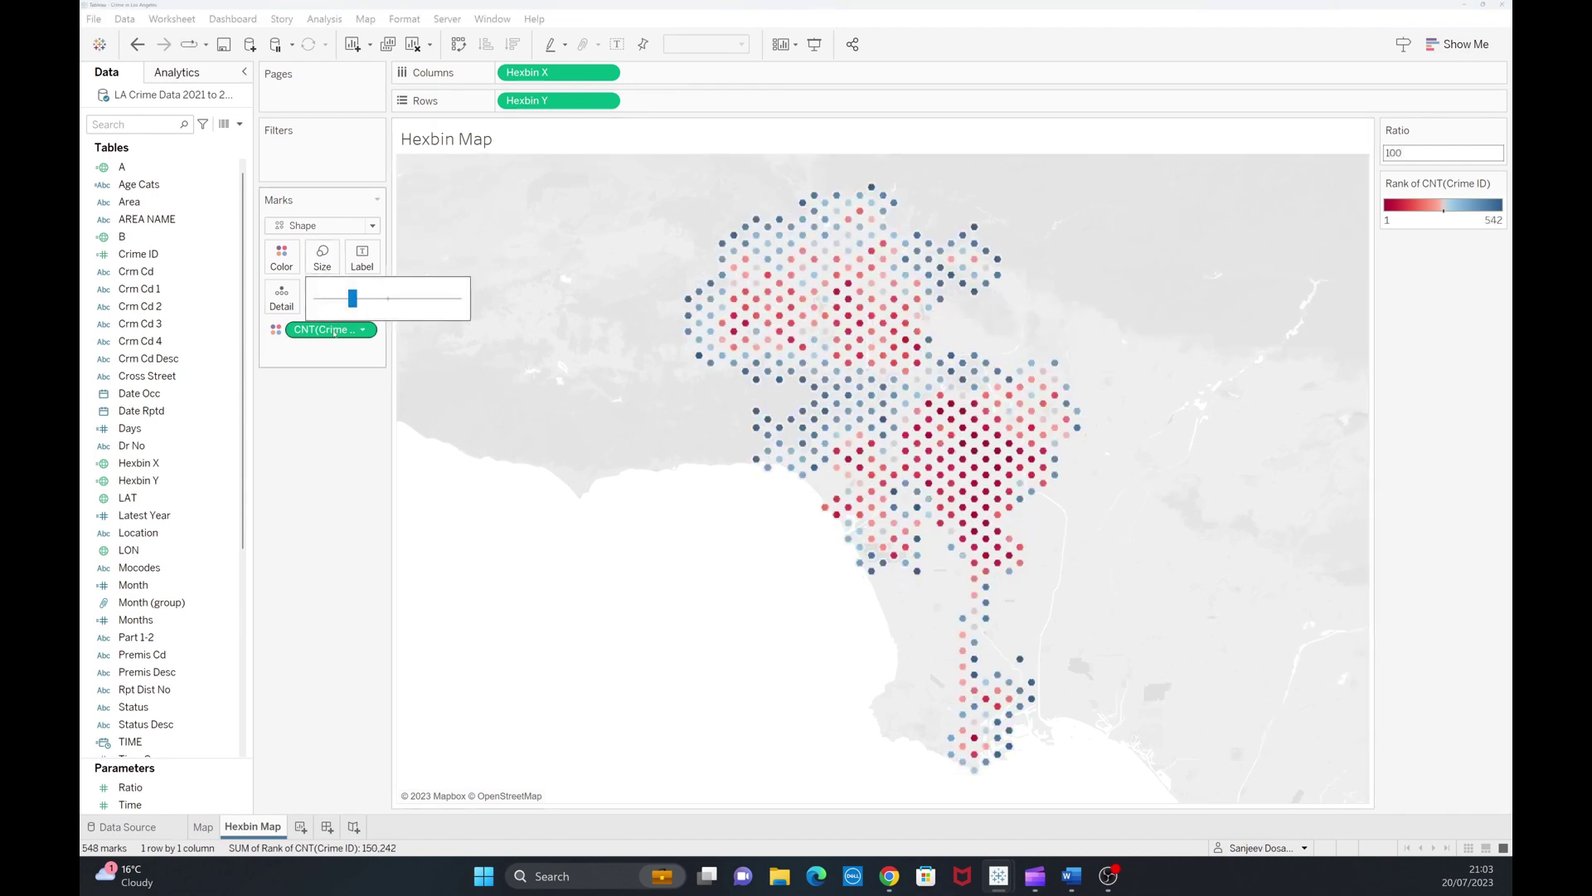
{"action": "left_click_drag", "start_coordinate": [362, 308], "coordinate": [385, 309]}
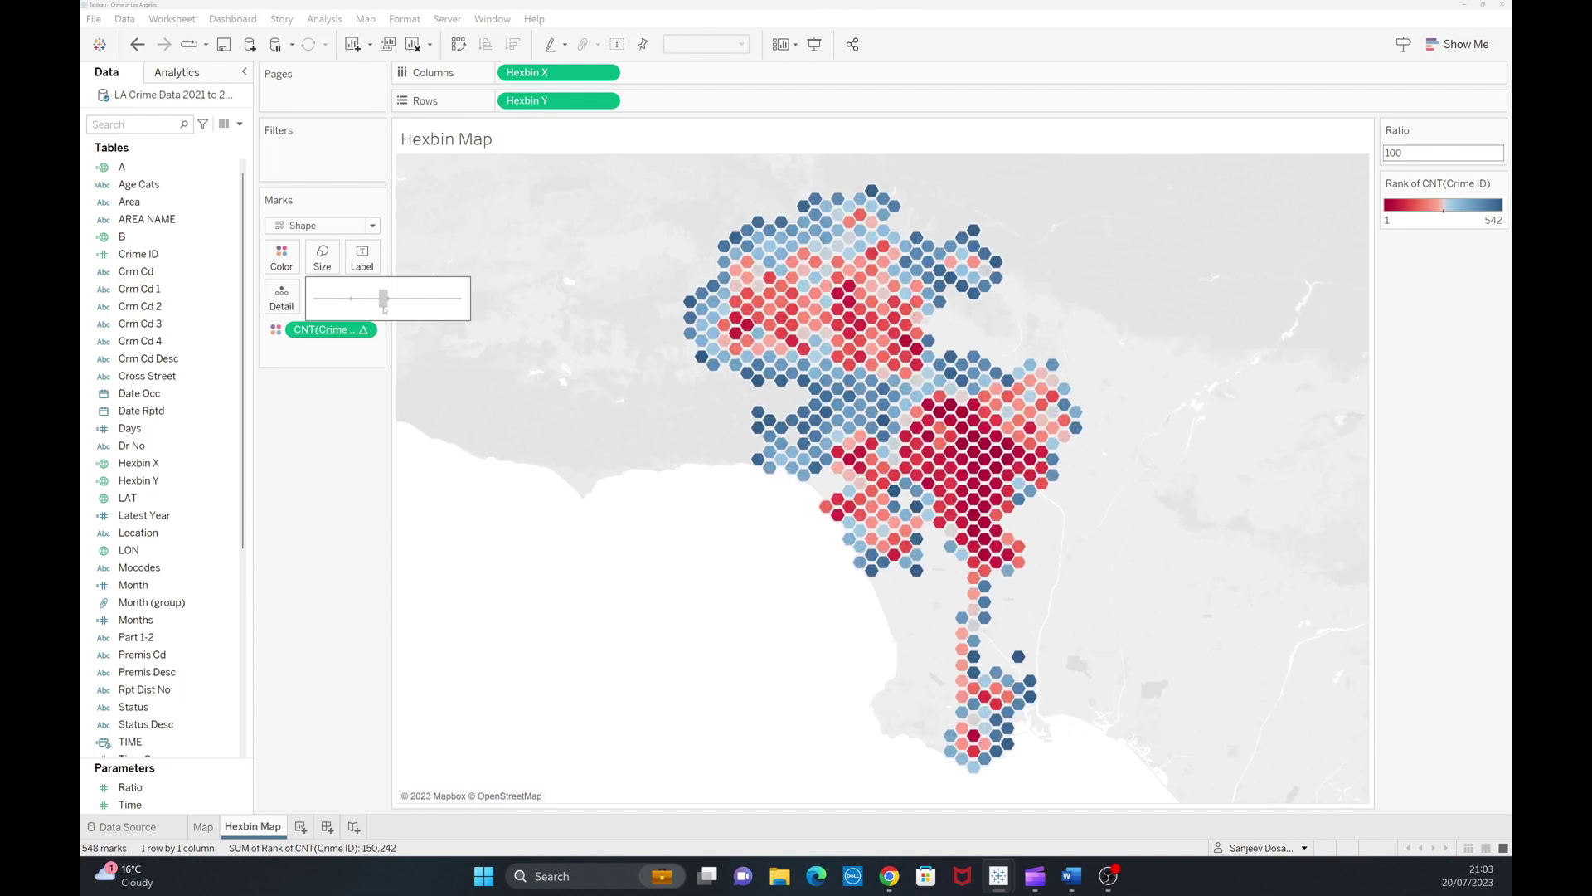
{"action": "left_click_drag", "start_coordinate": [381, 310], "coordinate": [380, 310]}
{"action": "left_click", "coordinate": [624, 525]}
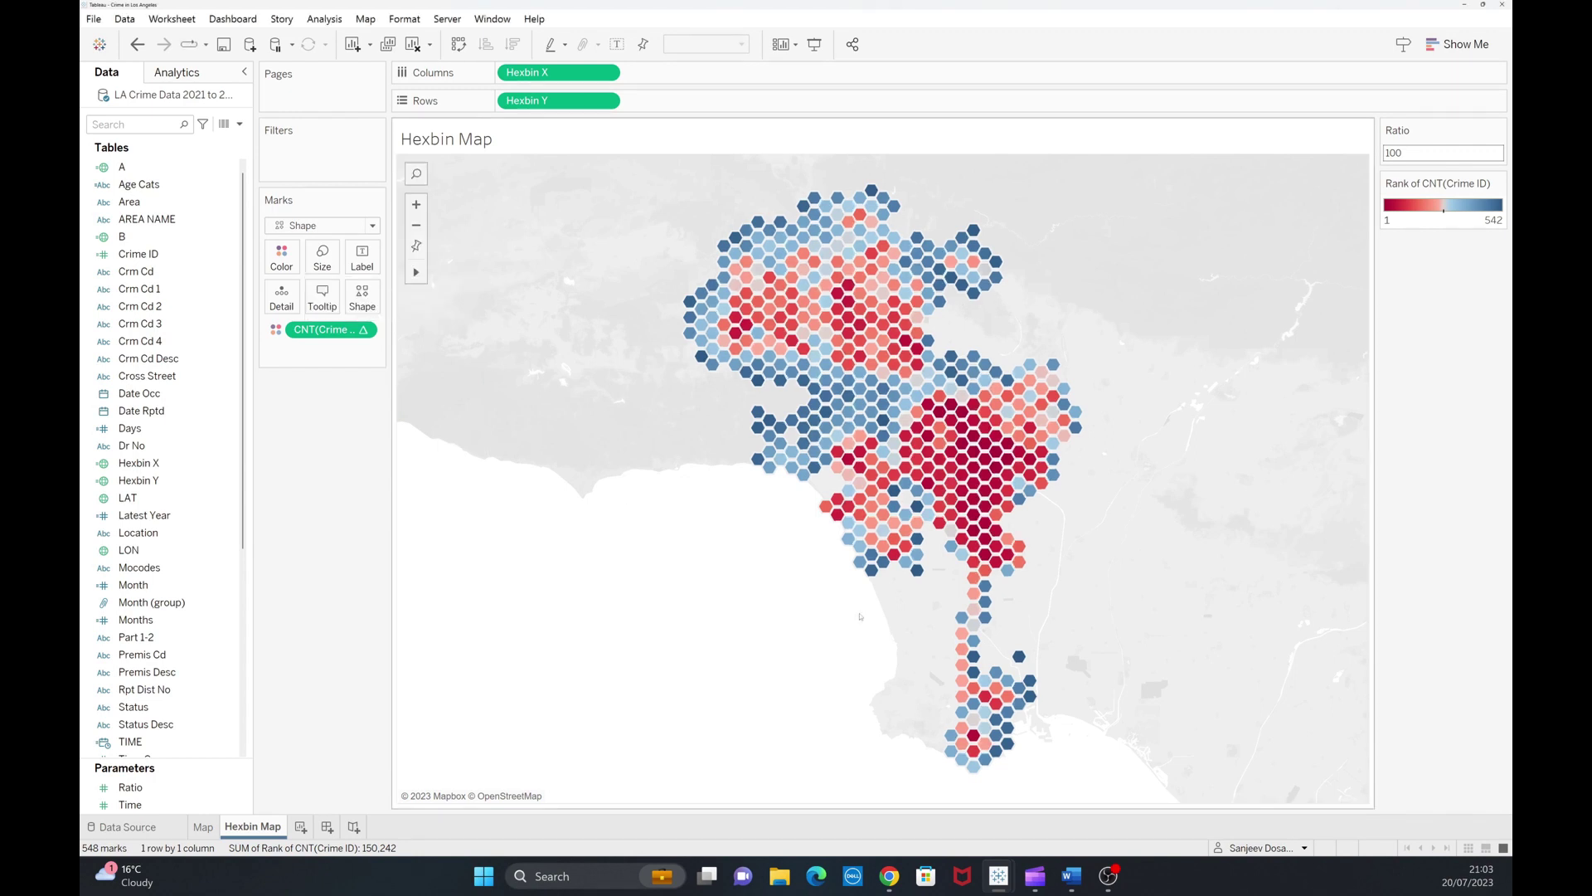
{"action": "mouse_move", "coordinate": [995, 485]}
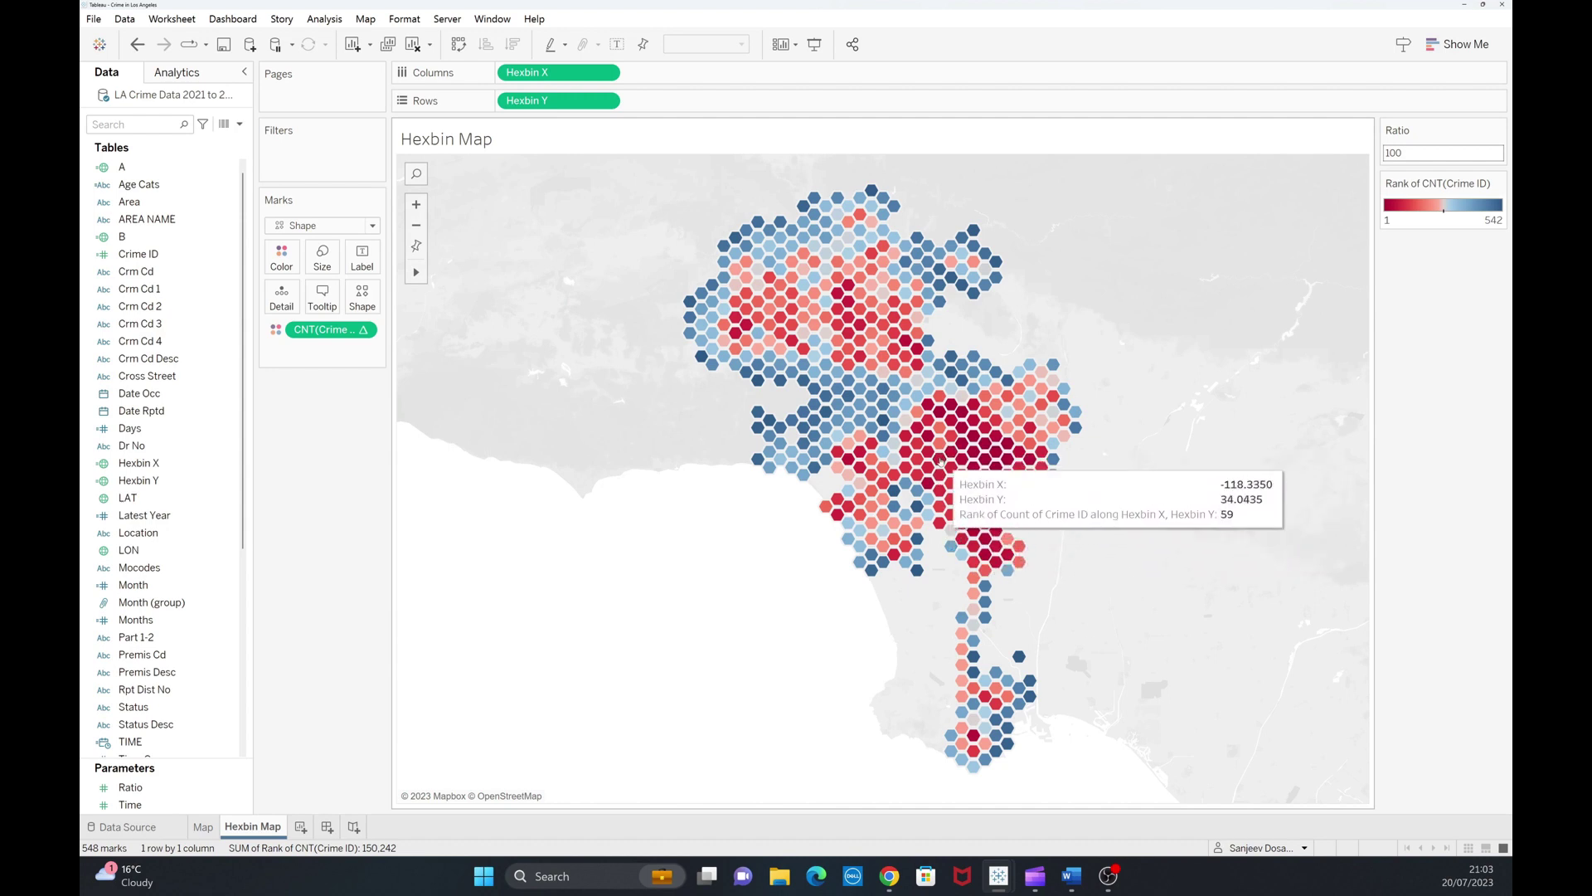
Put Crime ID on the Tooltip shelf as a count, CNT(Crime ID).
{"action": "left_click_drag", "start_coordinate": [189, 257], "coordinate": [322, 297]}
{"action": "right_click", "coordinate": [347, 349]}
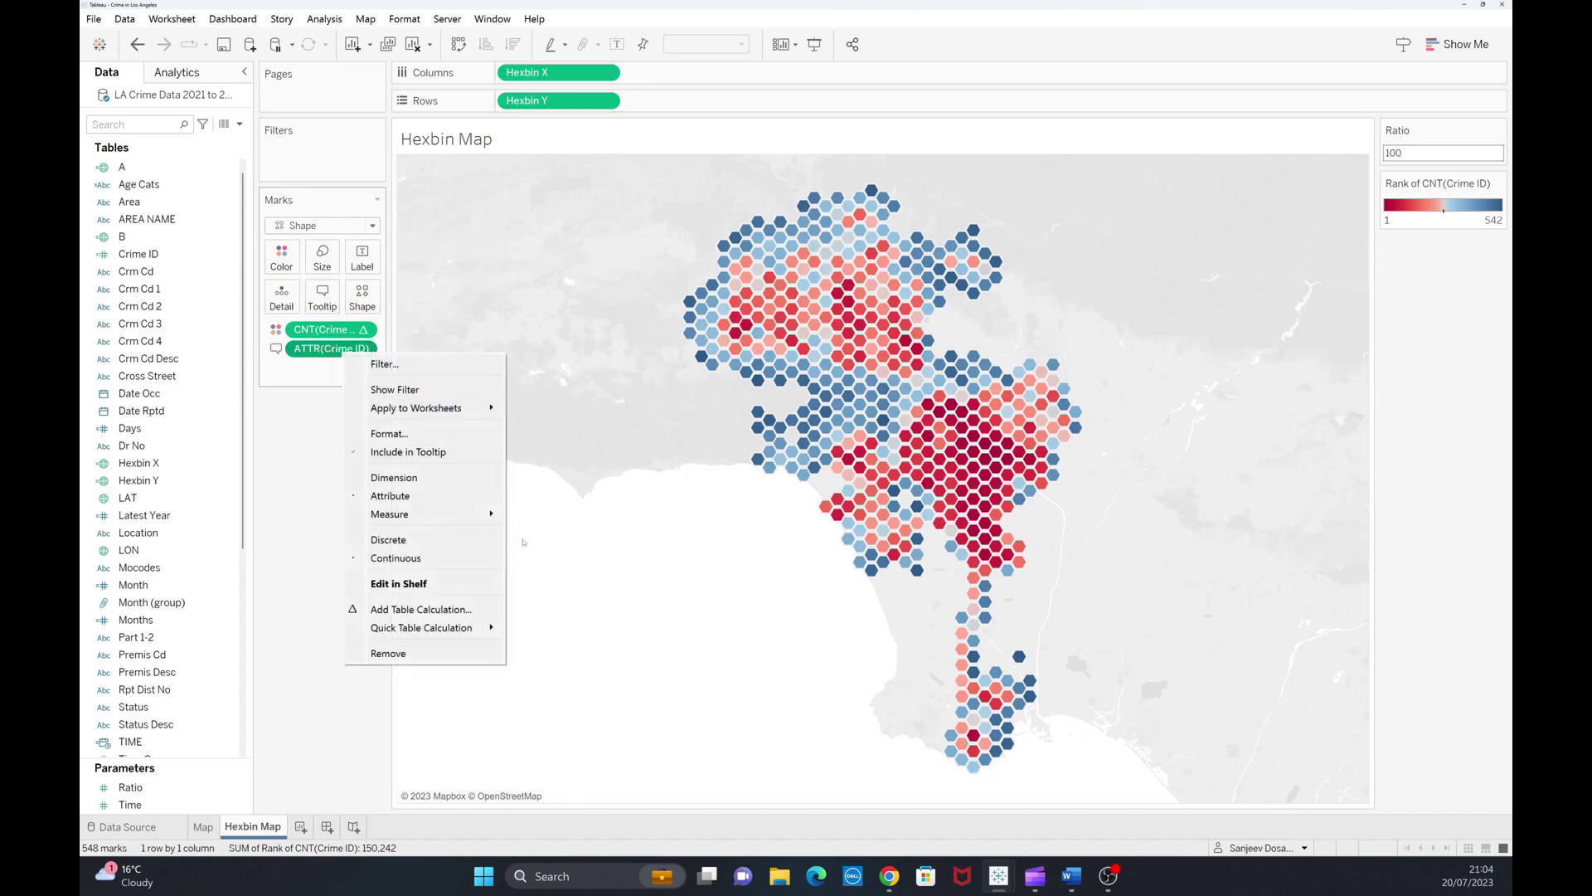
{"action": "mouse_move", "coordinate": [464, 514]}
{"action": "left_click", "coordinate": [567, 568]}
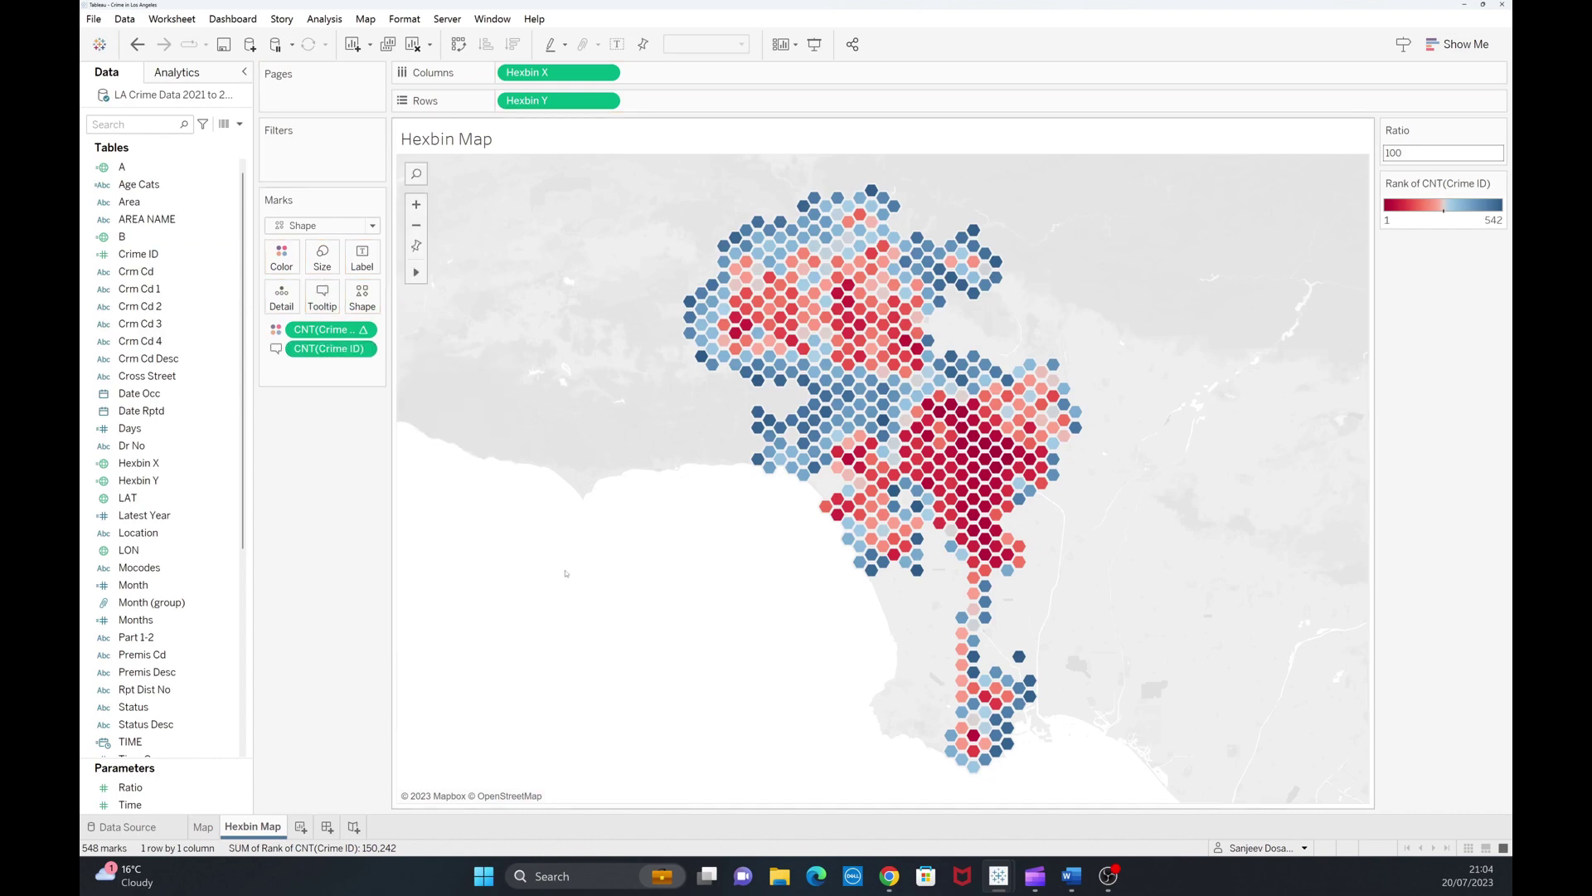